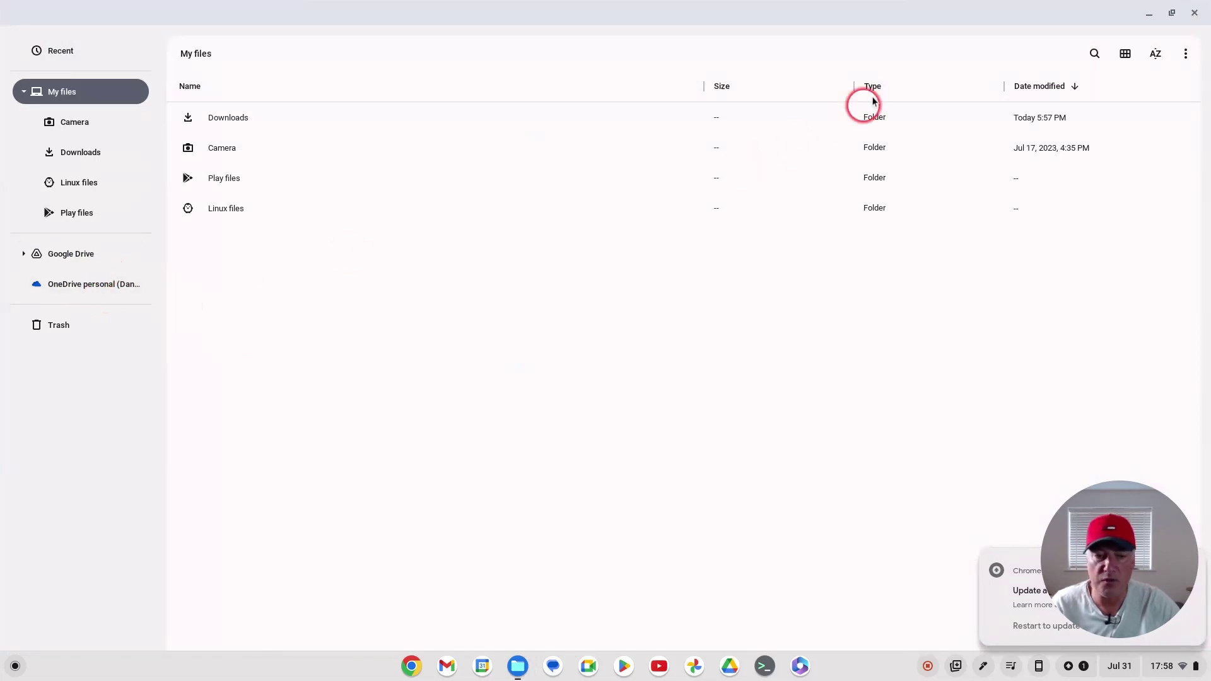
Step: Close the file manager and open the extensions management page in Chrome
left_click(1195, 13)
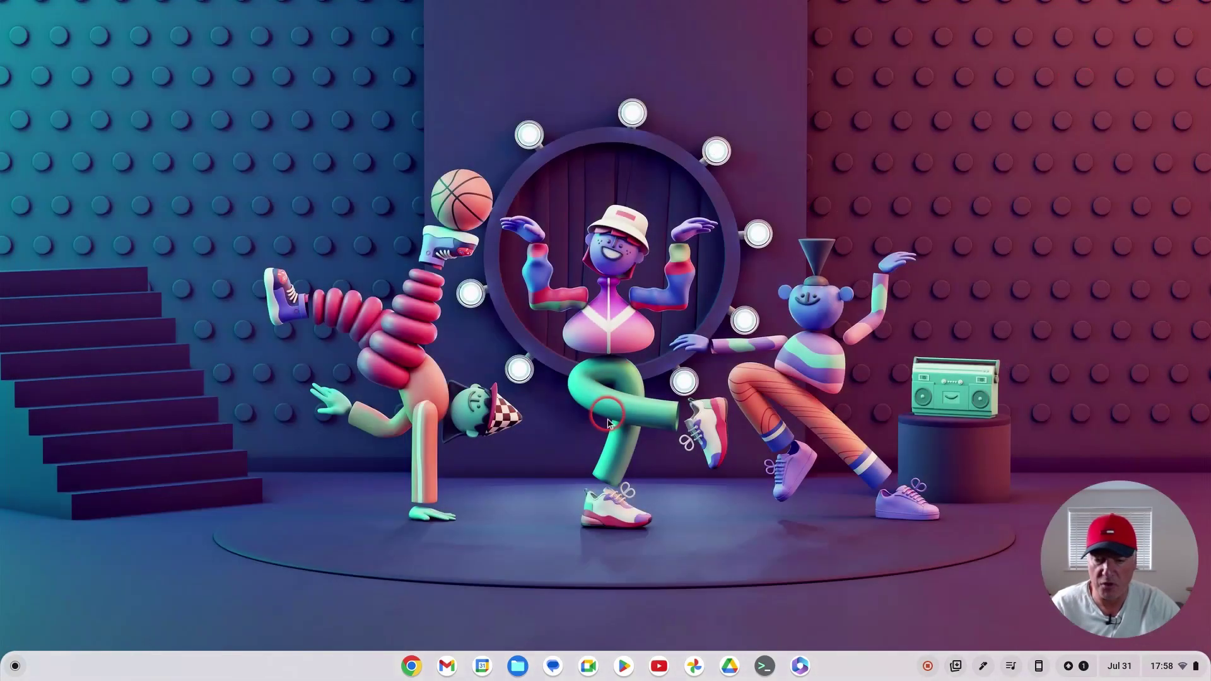
left_click(413, 666)
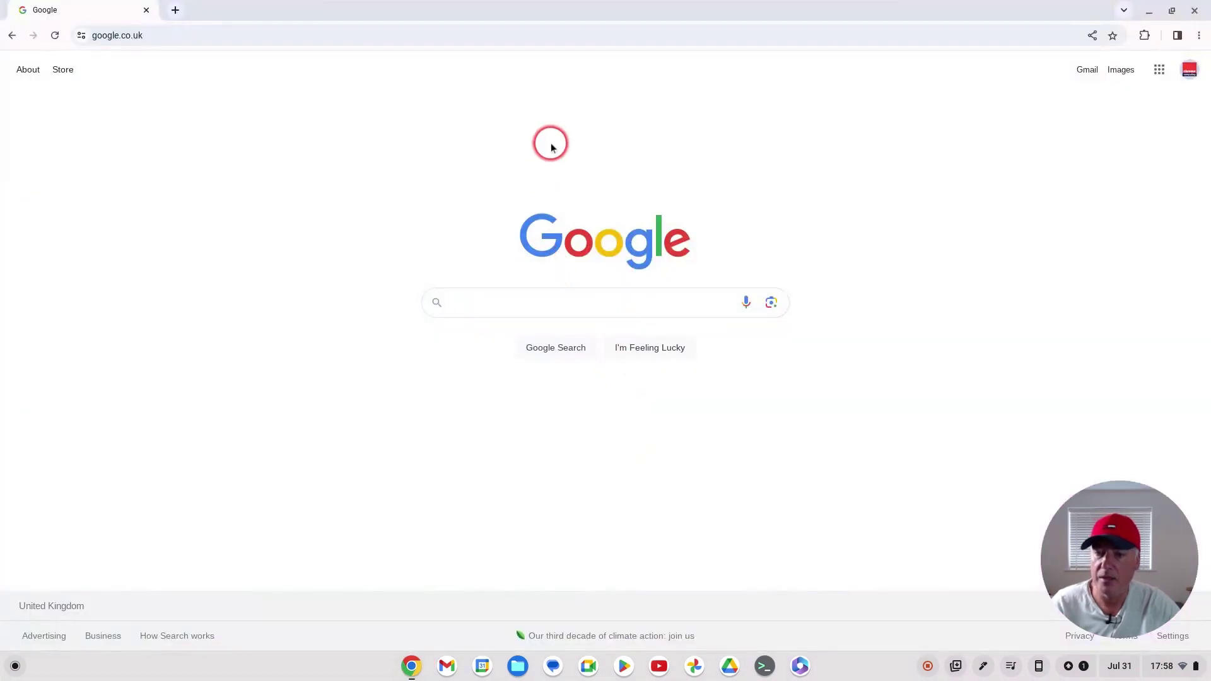
left_click(1144, 35)
left_click(1038, 252)
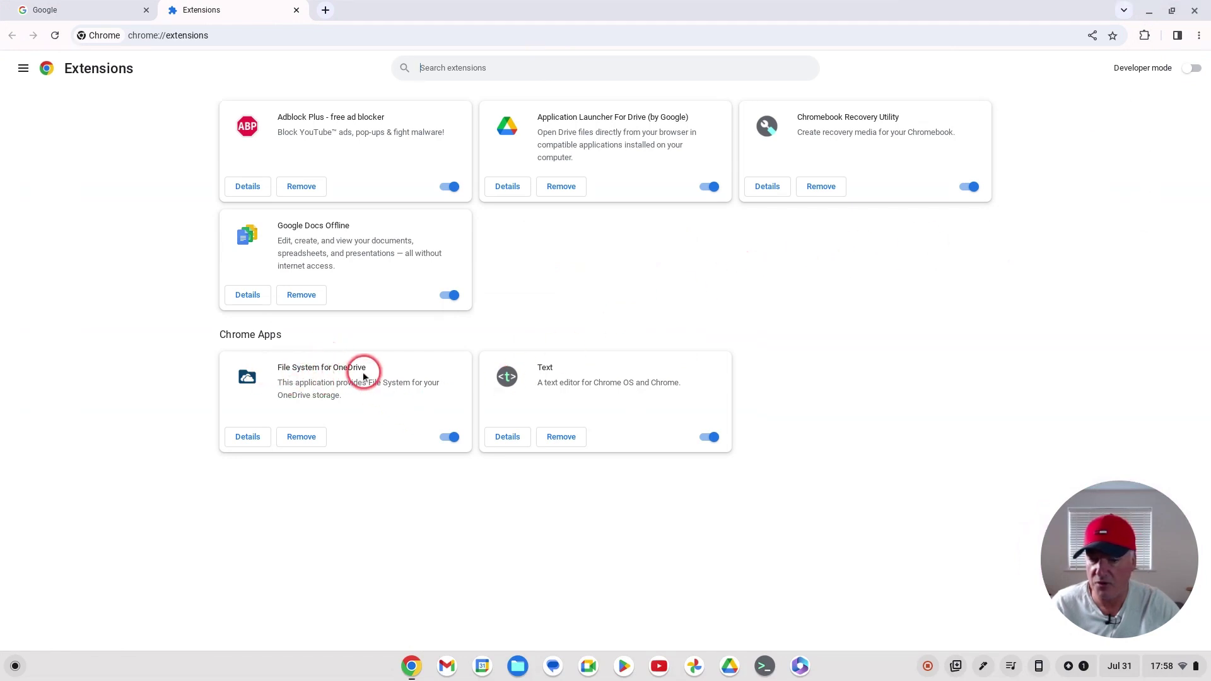
Step: Turn off and remove the File System for OneDrive Chrome app, and close the browser
left_click(449, 437)
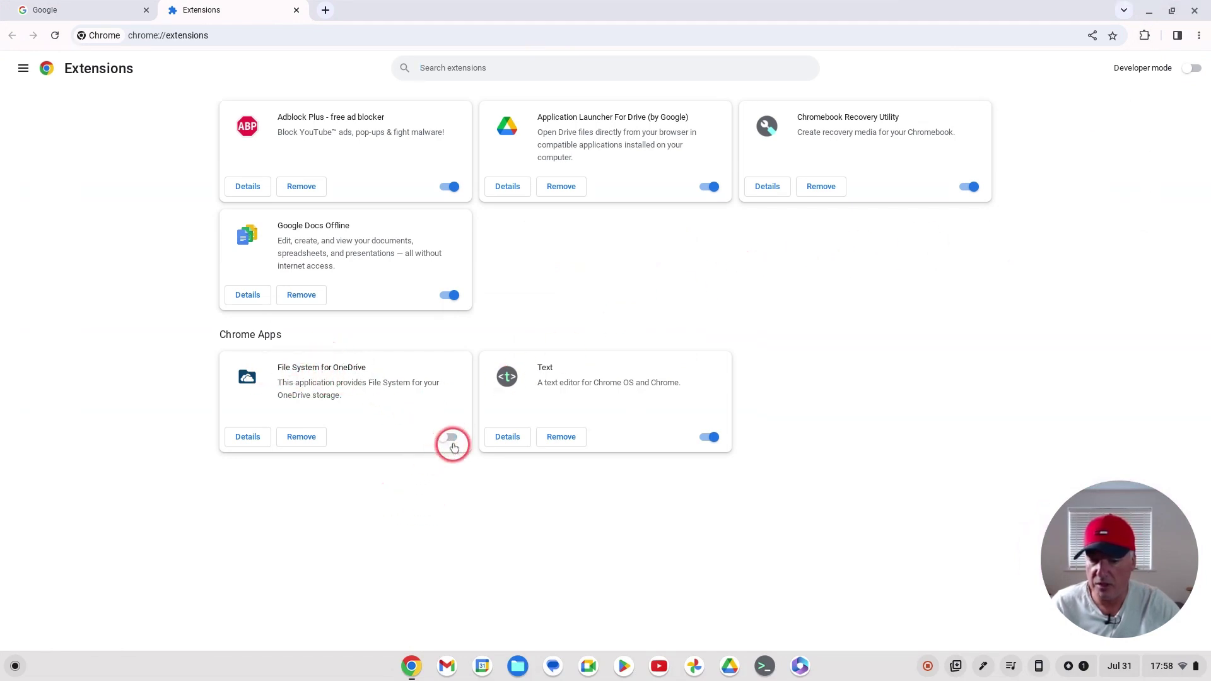
left_click(302, 437)
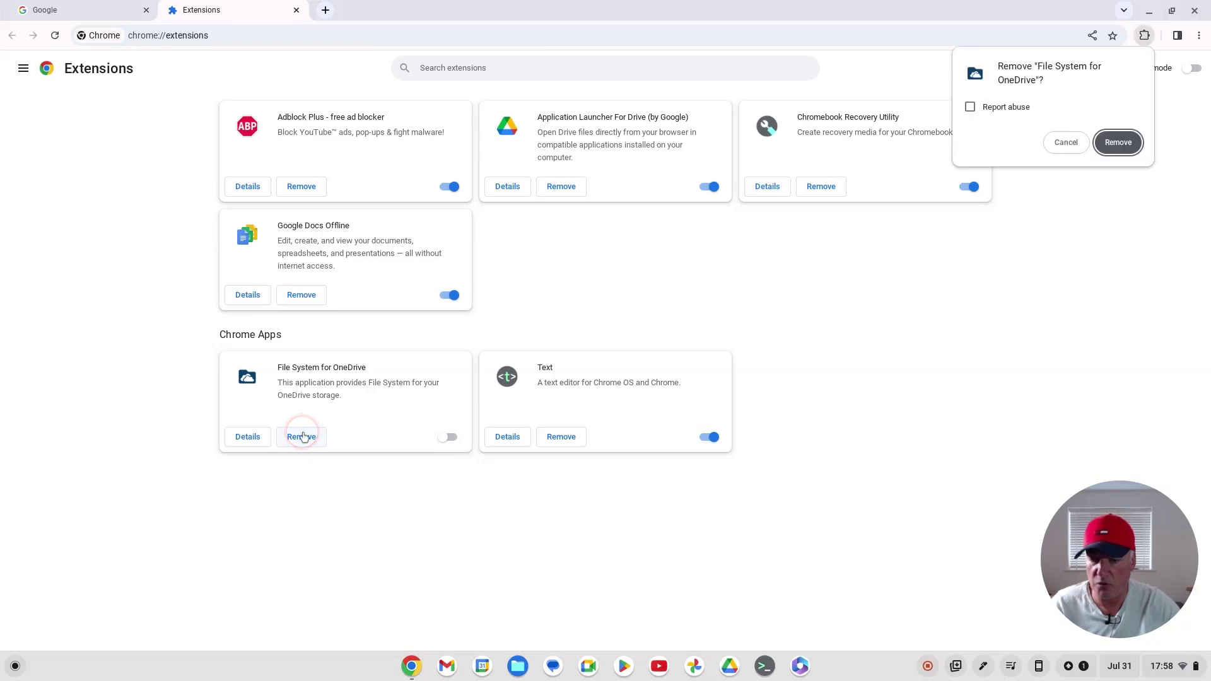
left_click(1117, 142)
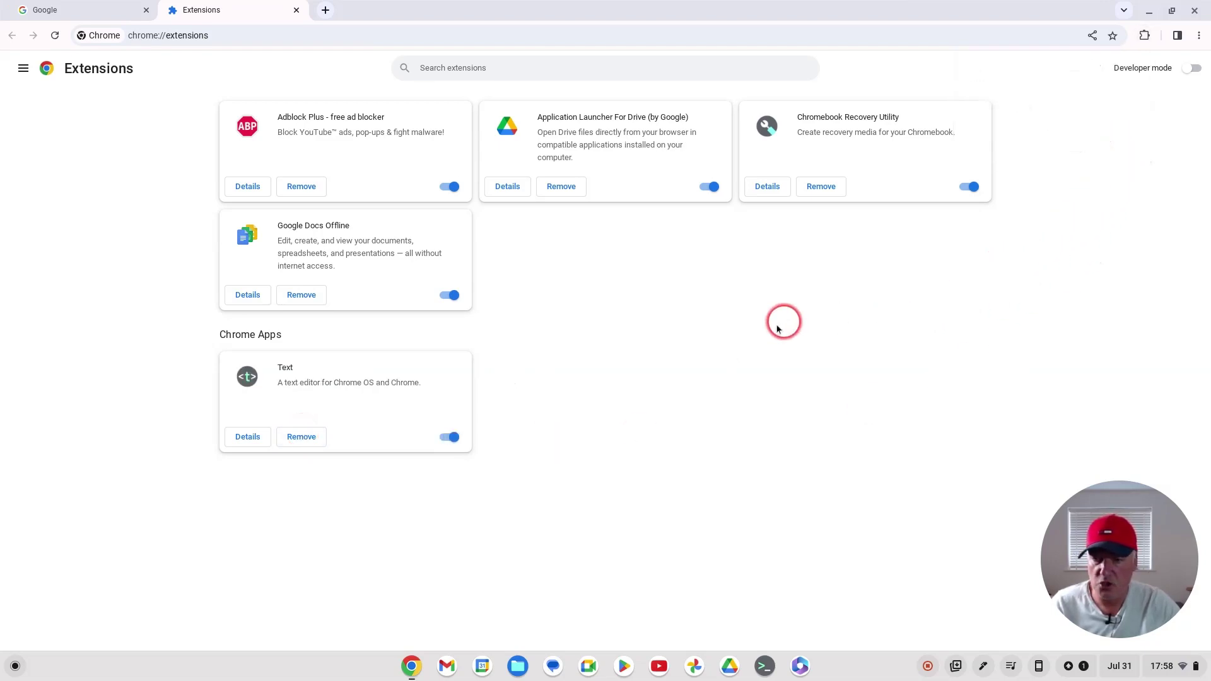
left_click(296, 10)
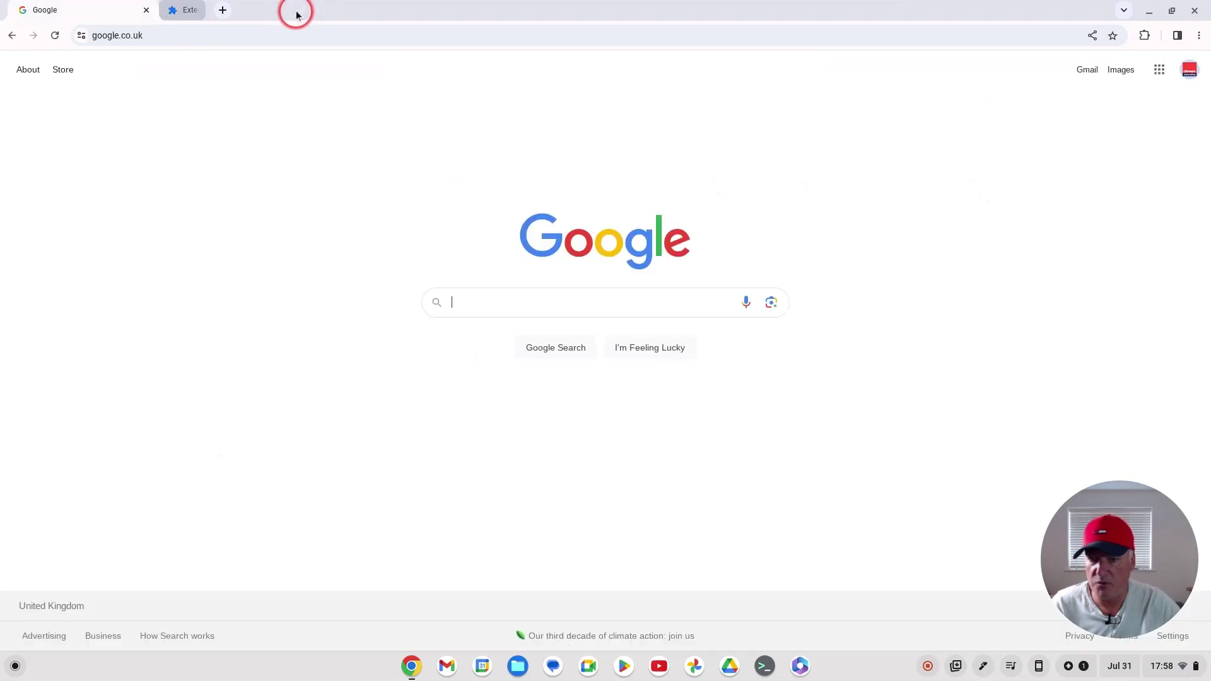
left_click(1194, 10)
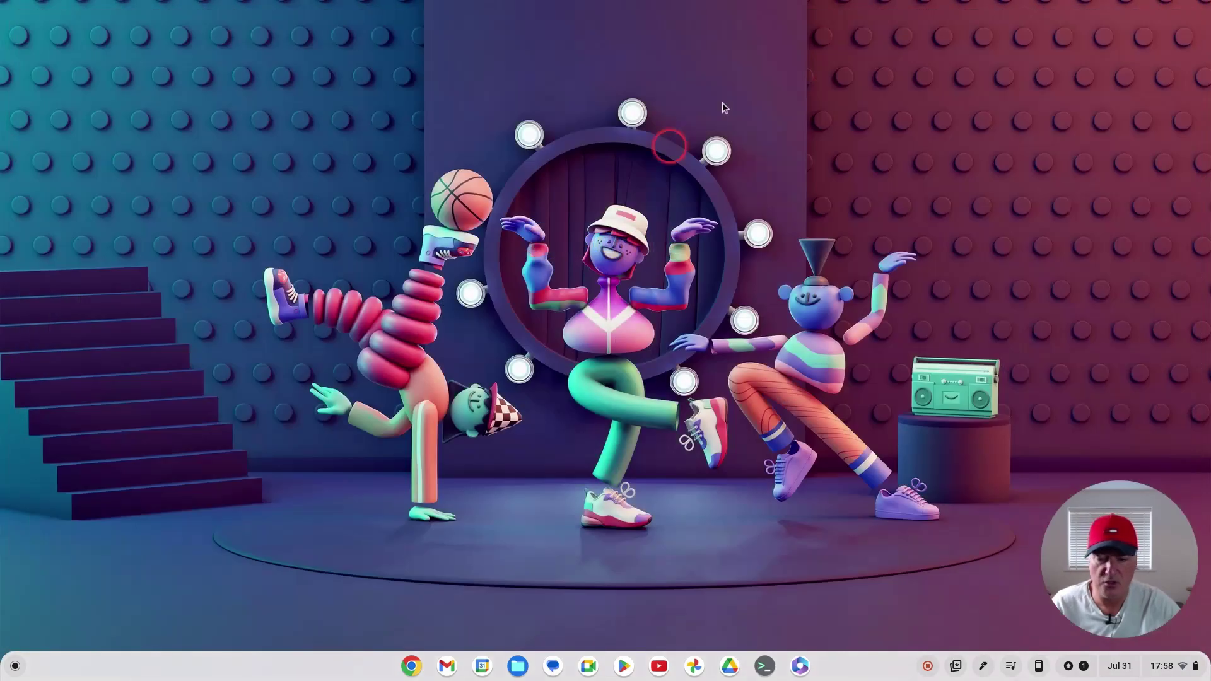
Step: Open the Downloads folder in the Files app and look through its list of files
left_click(516, 666)
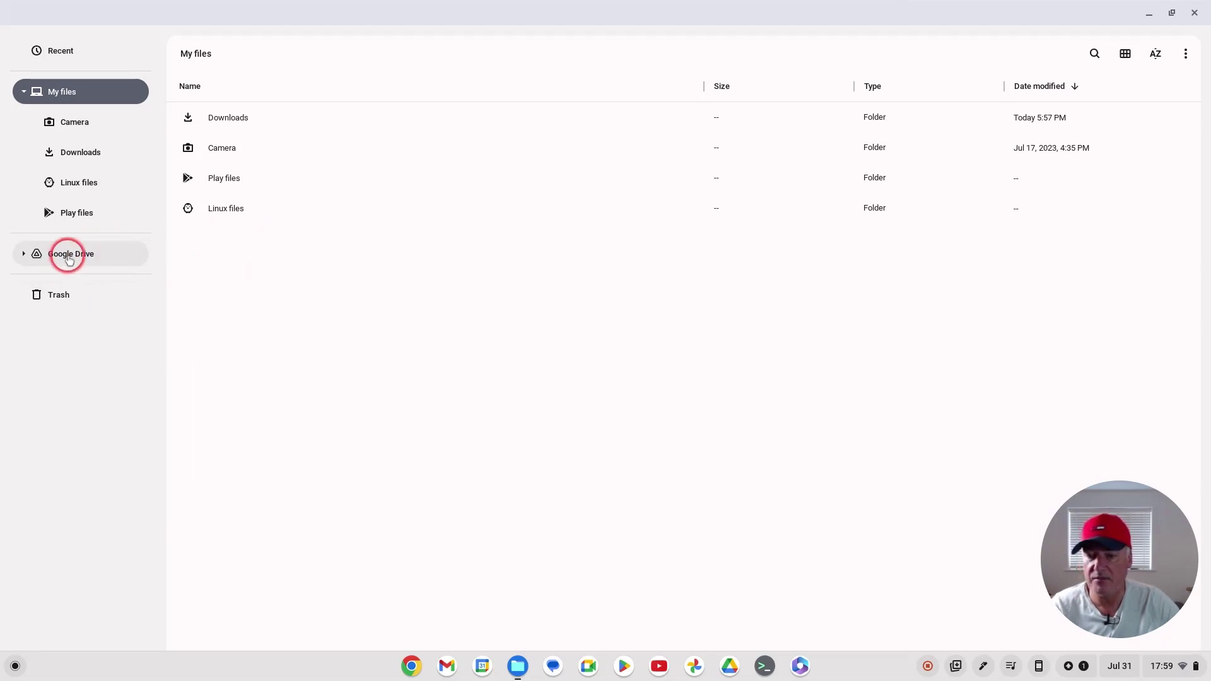
double_click(225, 121)
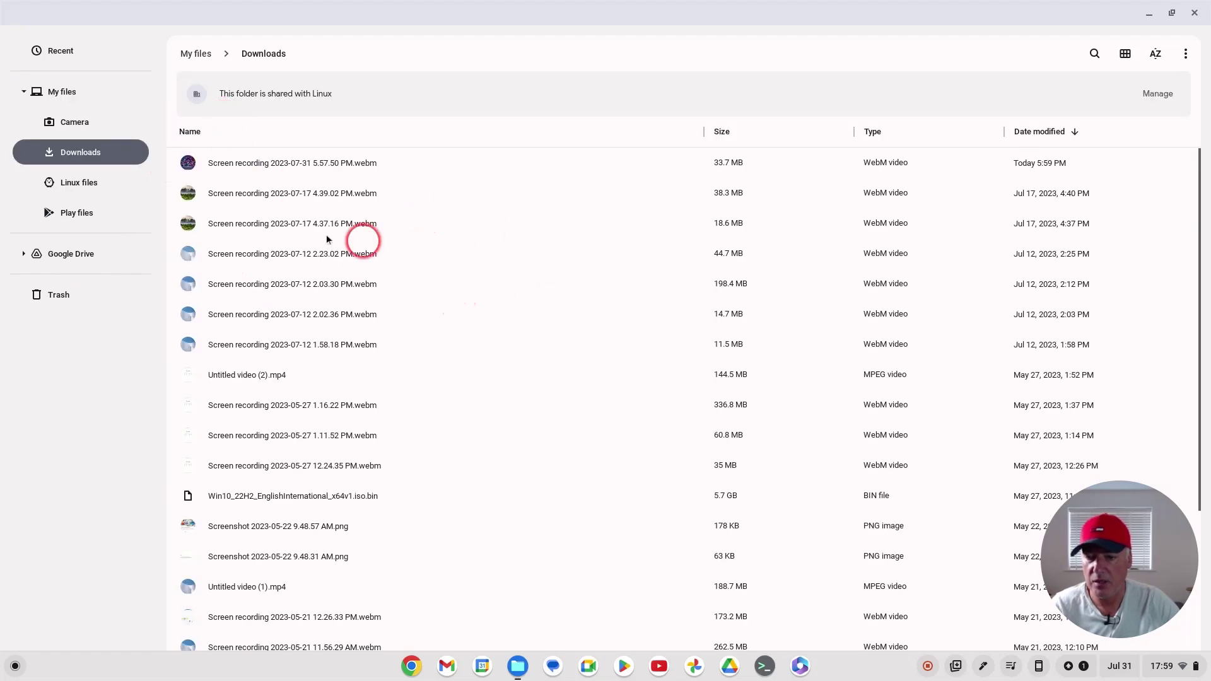
scroll(387, 300, "down", 4)
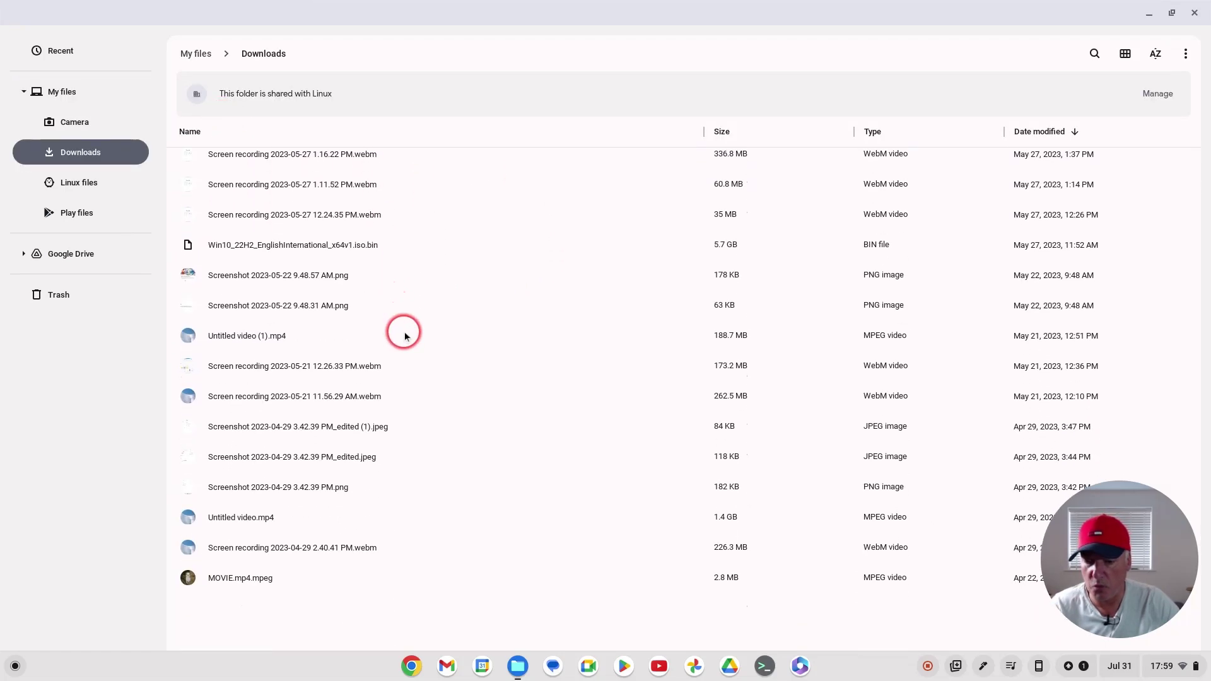
scroll(406, 333, "up", 5)
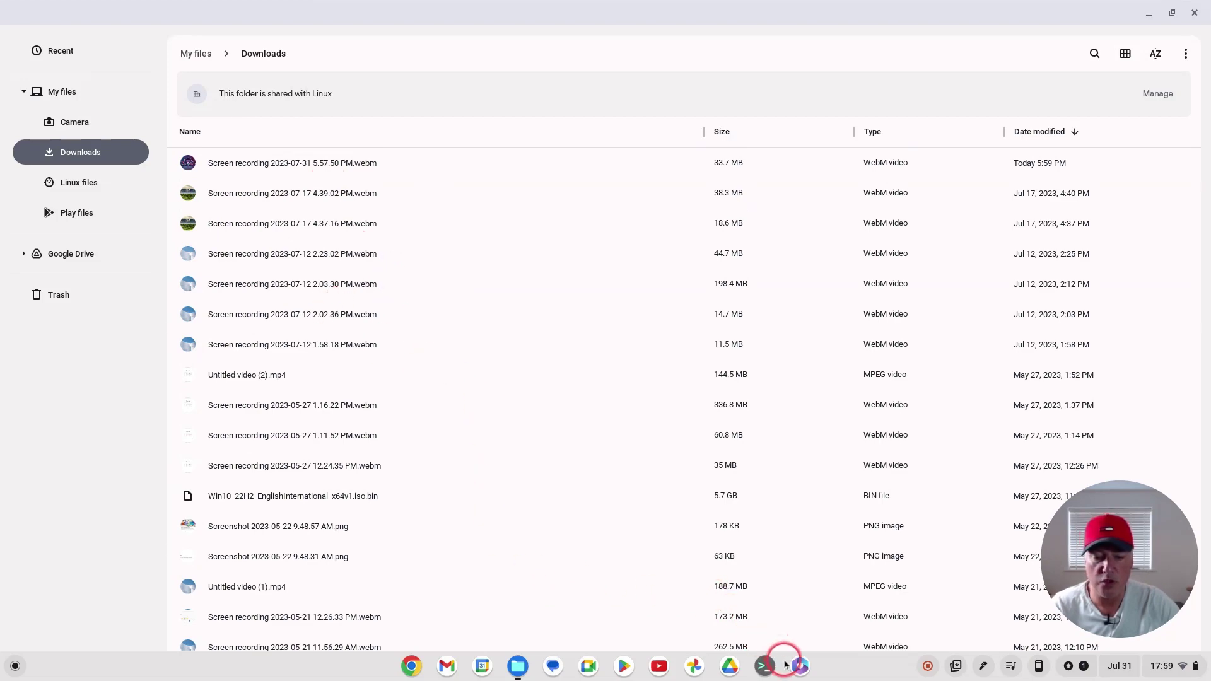
Step: Open the Microsoft 365 app, check the options for Word Template (Password), and open OneDrive from there
left_click(801, 674)
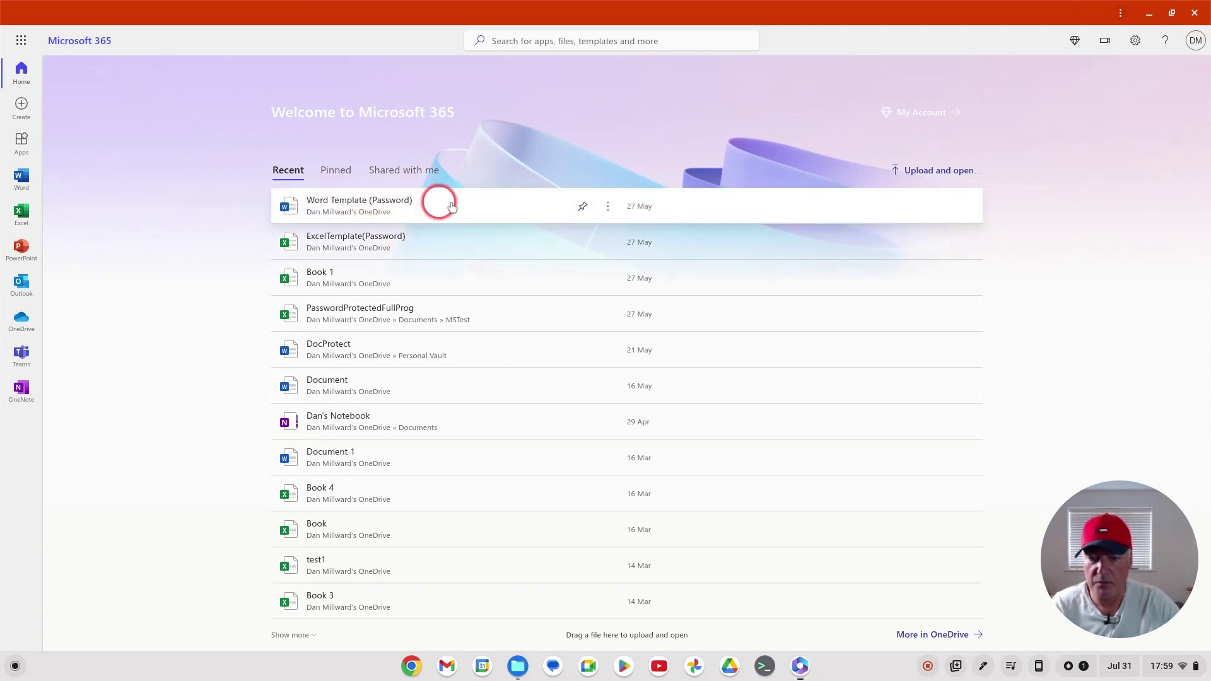
left_click(604, 202)
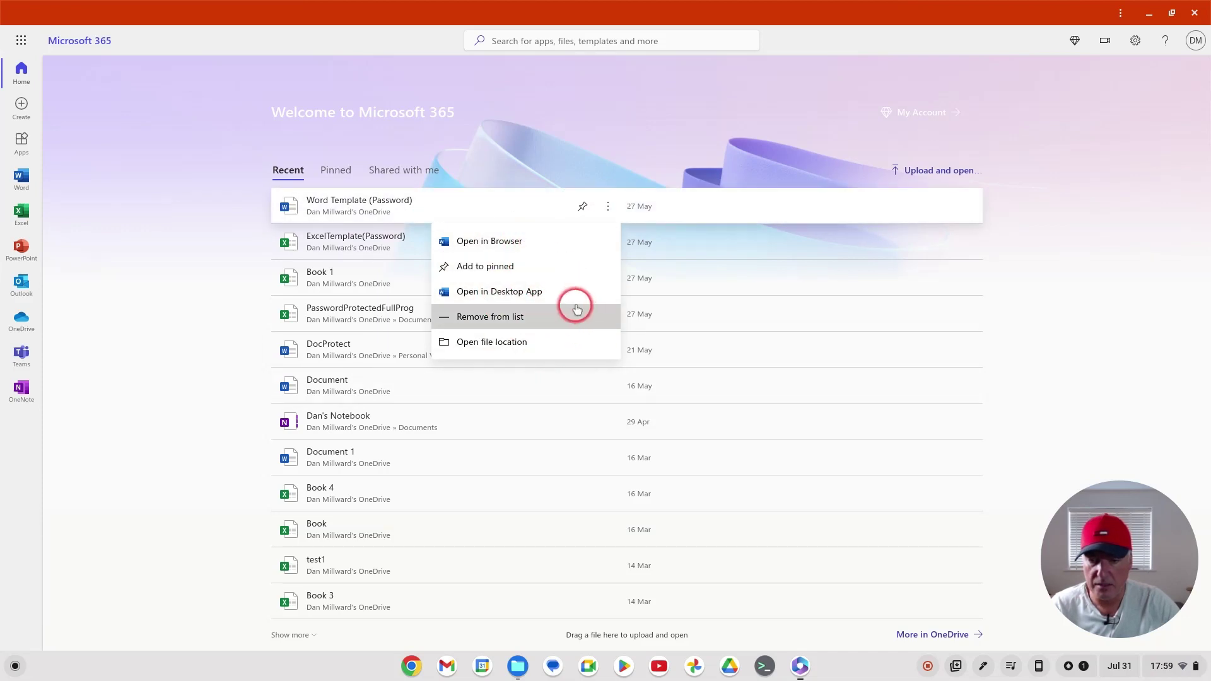
left_click(20, 320)
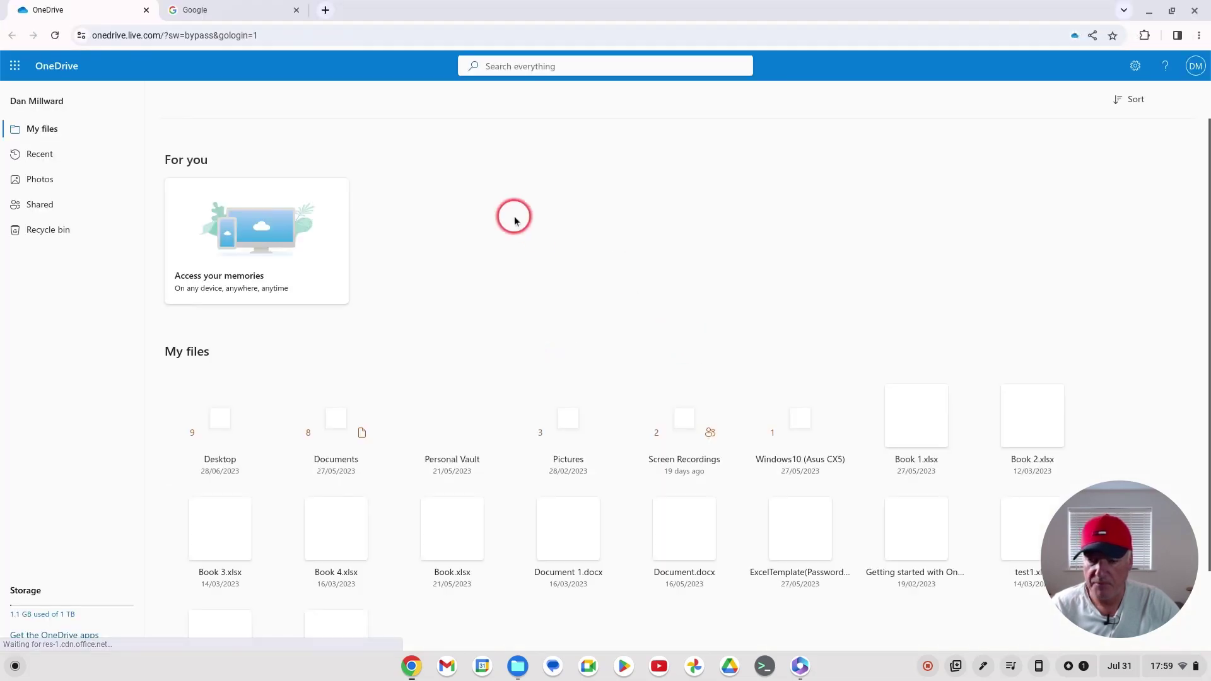
Step: Download the Word Template (Password) document from My files in OneDrive
scroll(601, 314, "down", 3)
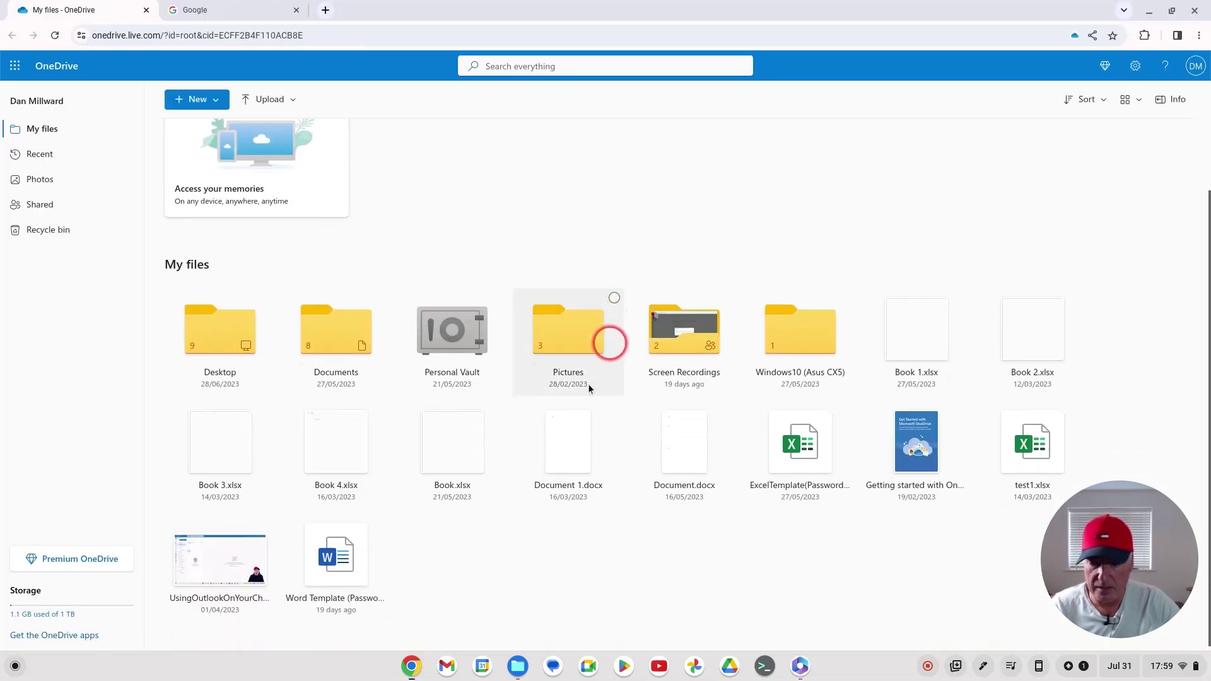
right_click(360, 561)
left_click(379, 541)
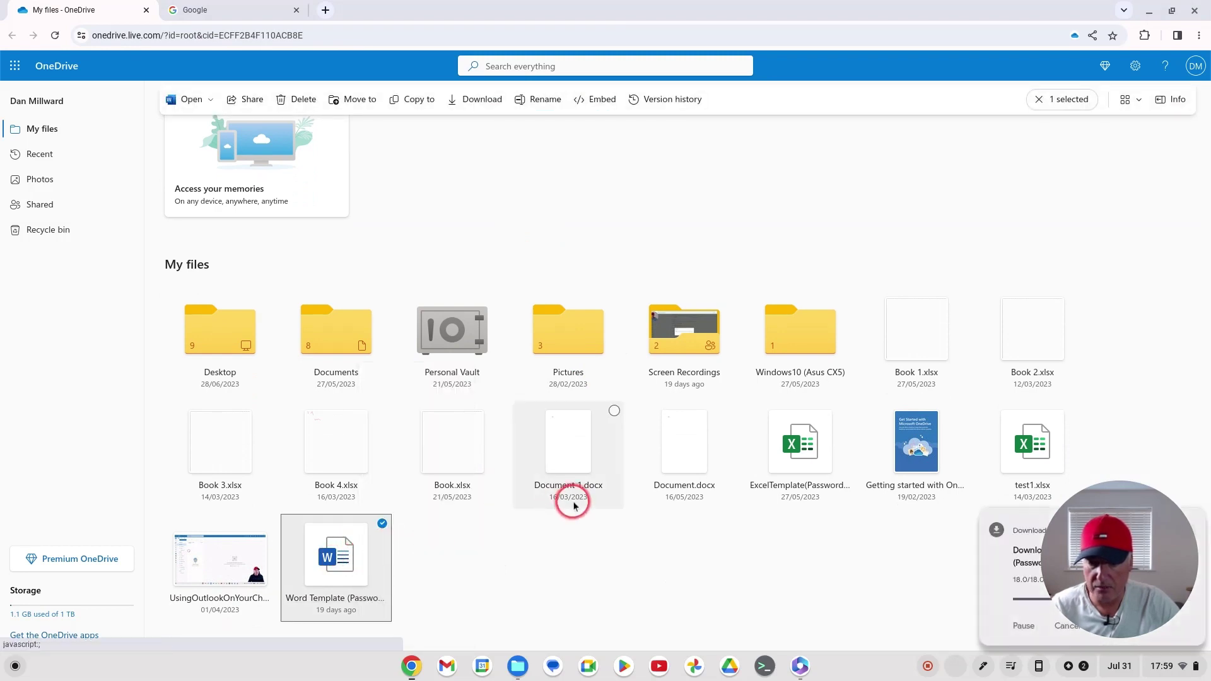
Step: Close the OneDrive browser window, the Microsoft 365 app and the Files window
left_click(296, 10)
left_click(1196, 10)
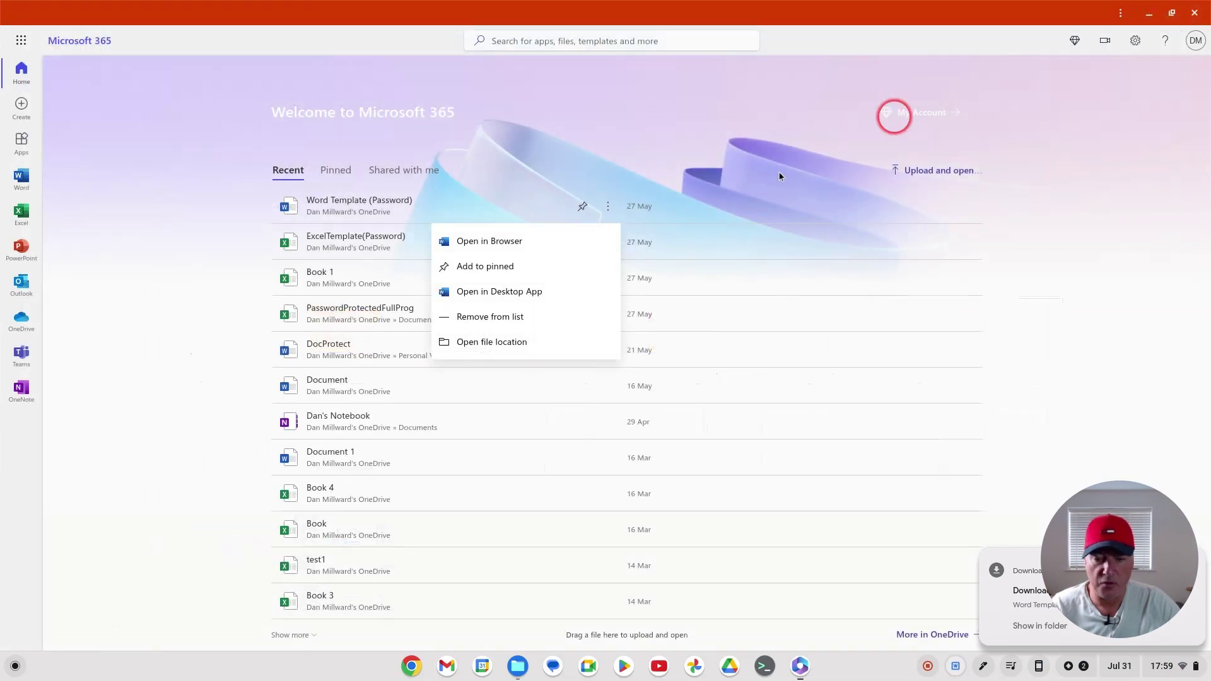
left_click(1193, 14)
left_click(546, 247)
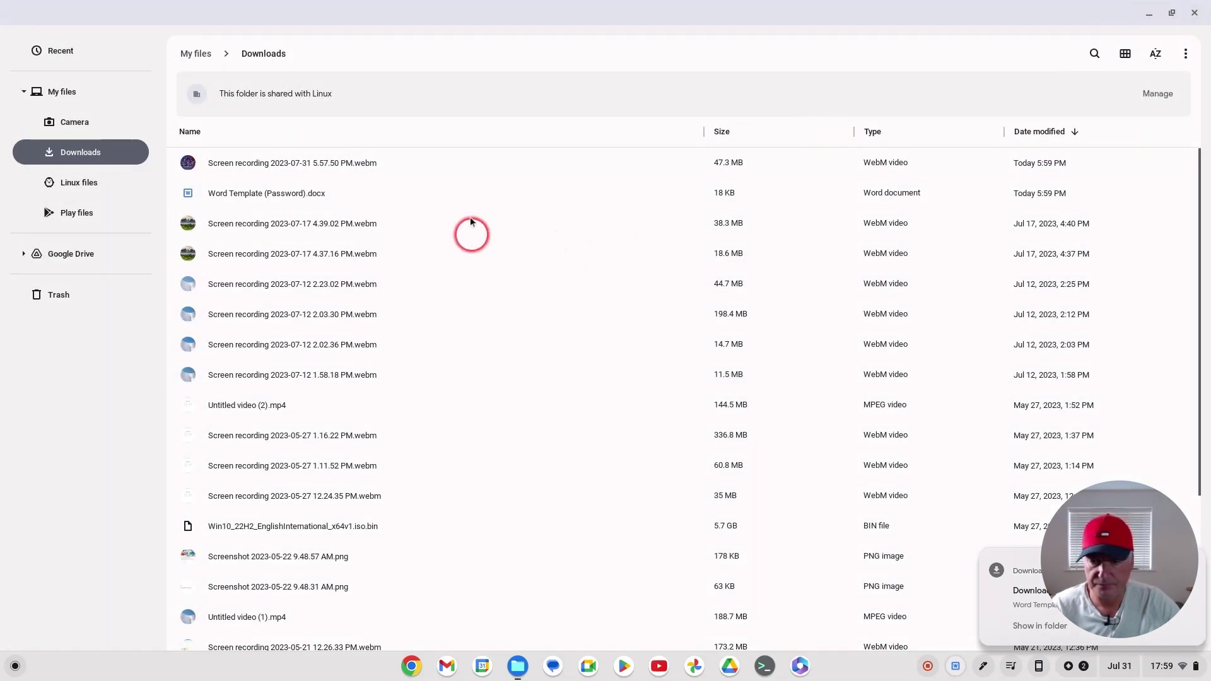
left_click(1196, 12)
left_click(411, 461)
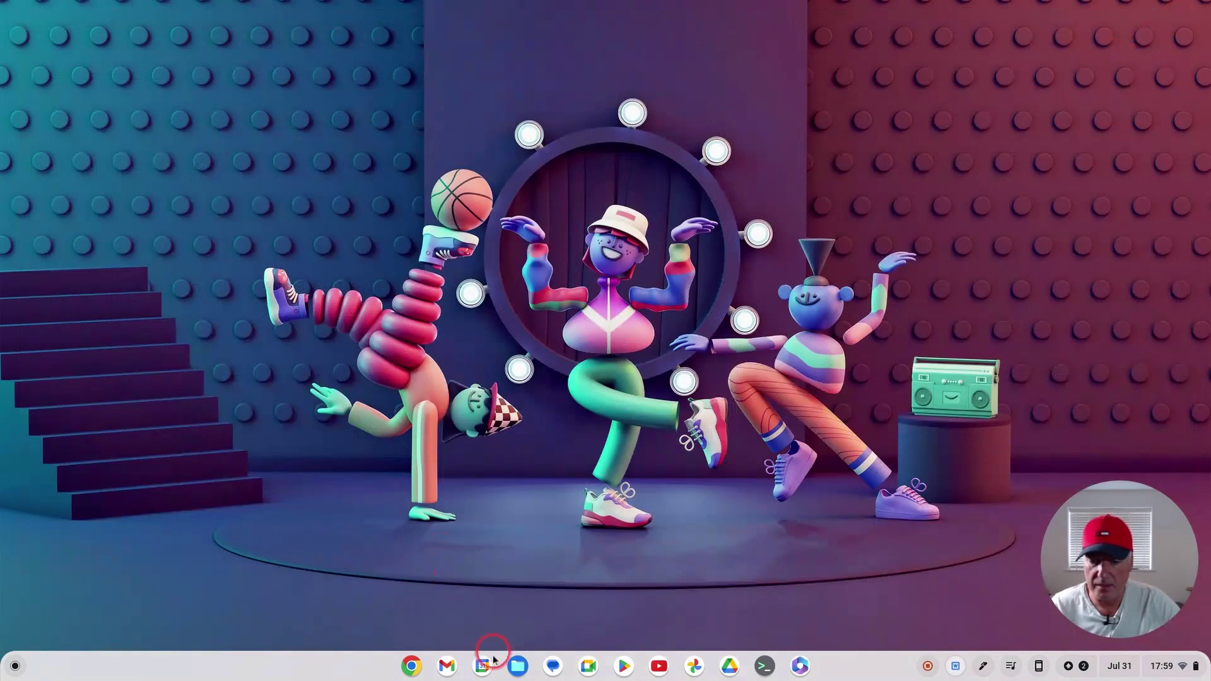
Step: Reopen the Downloads folder in Files and check the actions available for Word Template (Password).docx
left_click(519, 669)
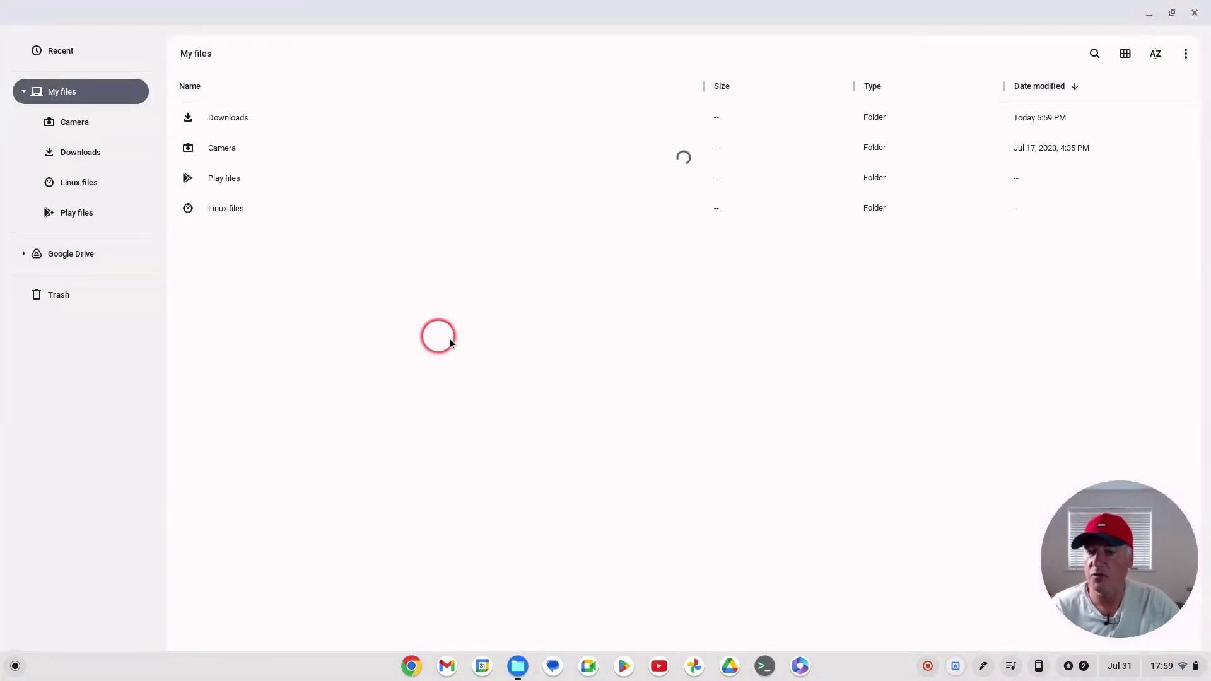
left_click(231, 130)
double_click(231, 129)
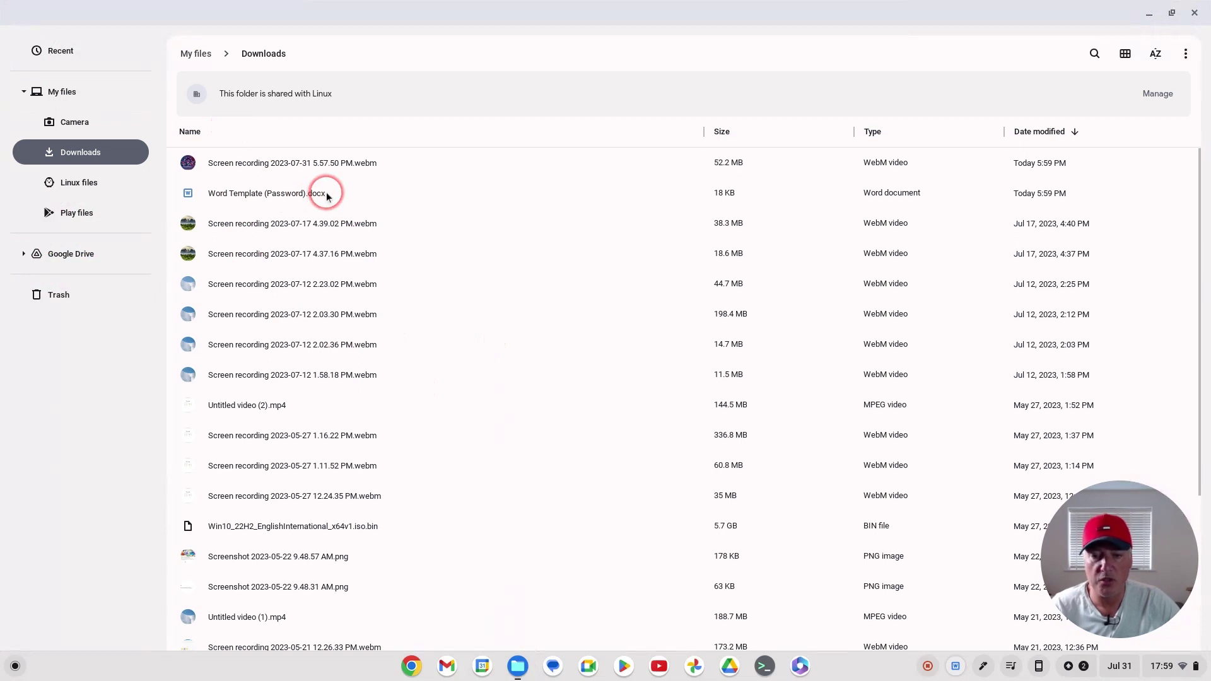
right_click(281, 198)
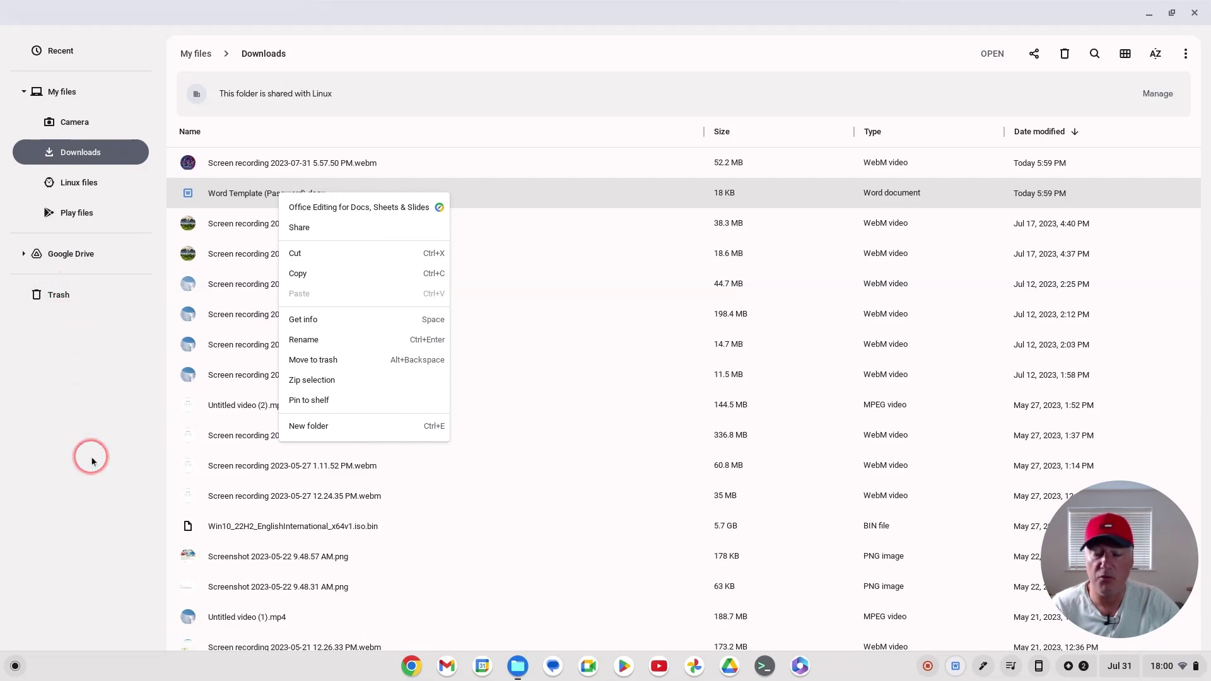
left_click(82, 376)
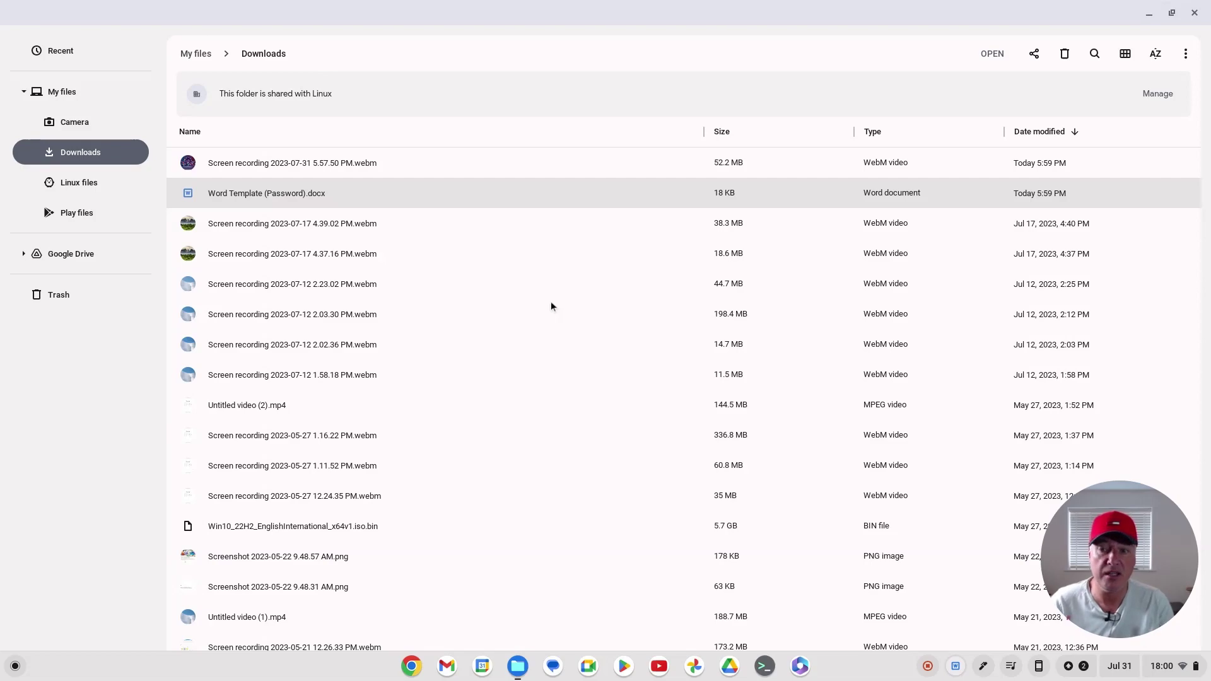
left_click(268, 272)
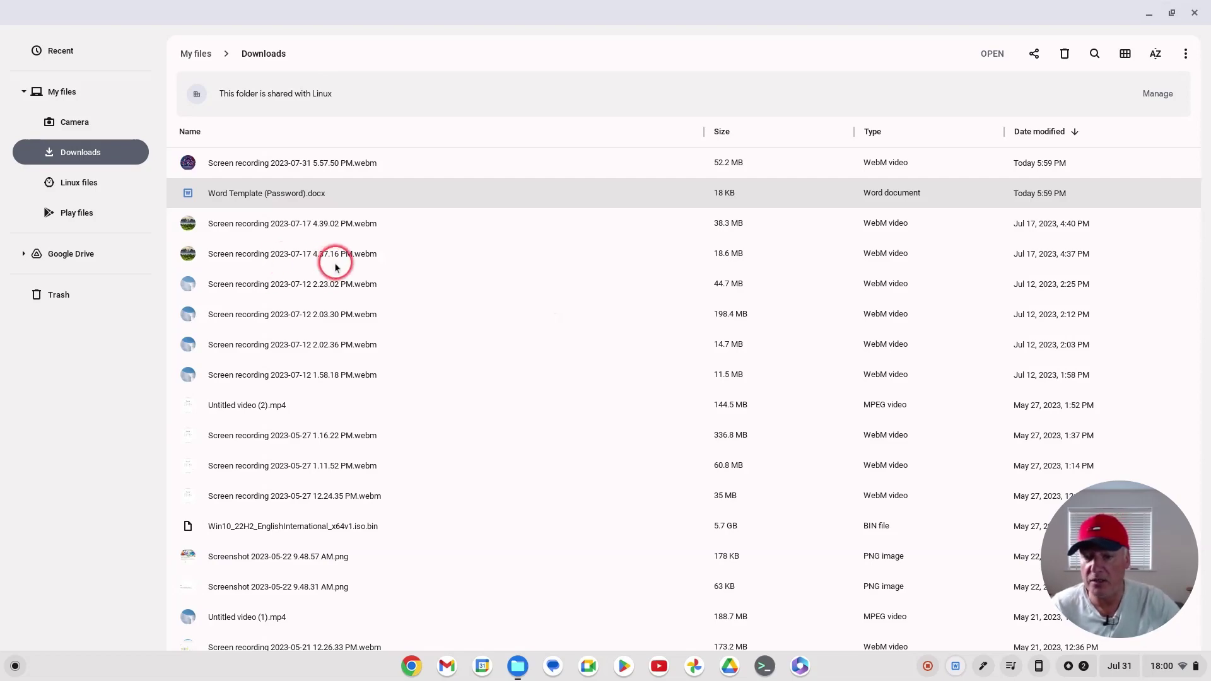
Step: Try to open Word Template (Password).docx with its default app, and close the browser tabs
double_click(244, 198)
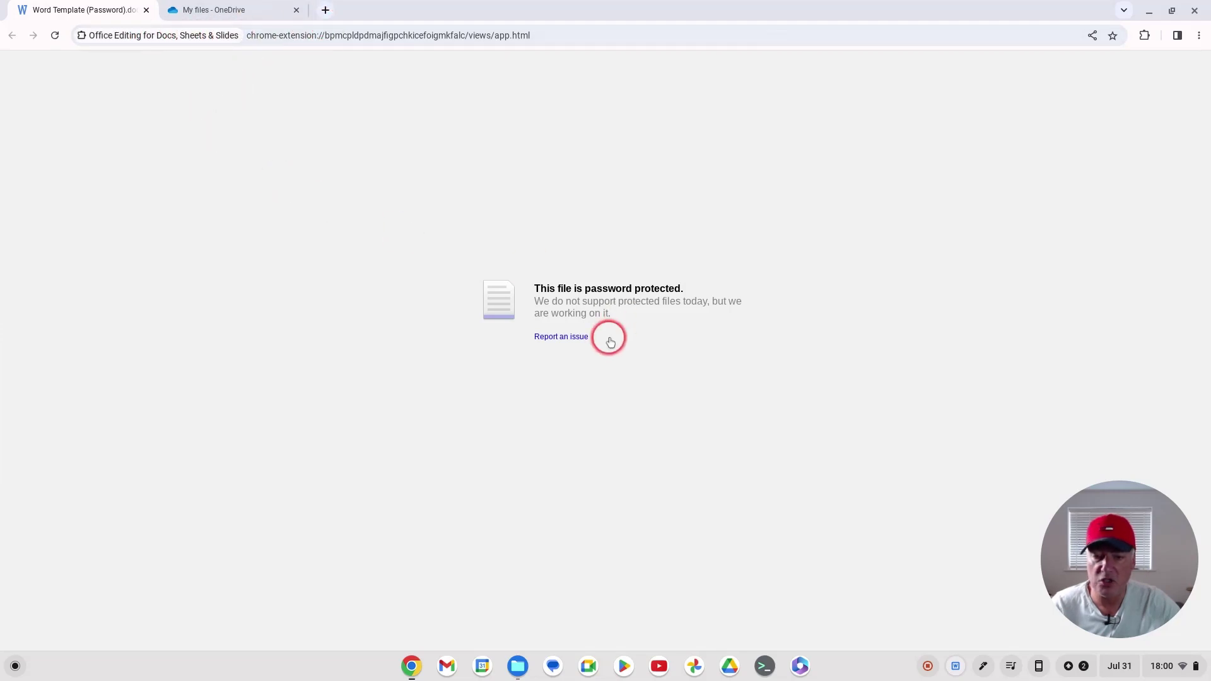
left_click(146, 11)
left_click(147, 11)
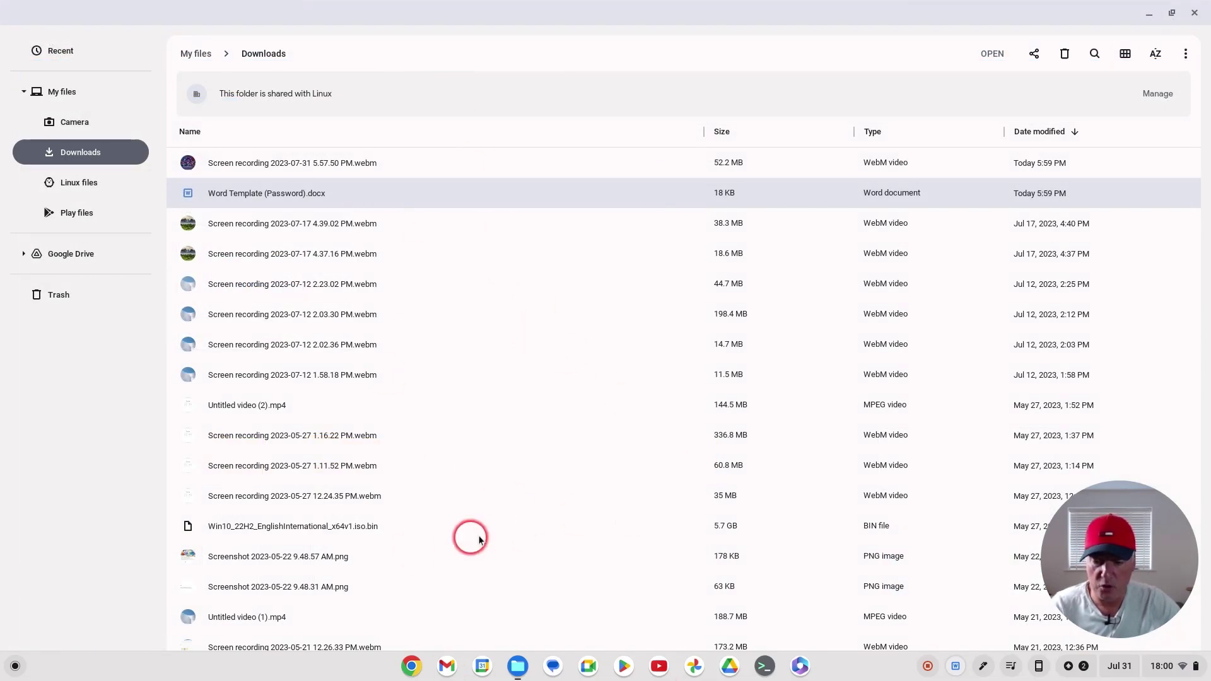
Step: Open the Chrome experiments page at chrome://flags
left_click(411, 668)
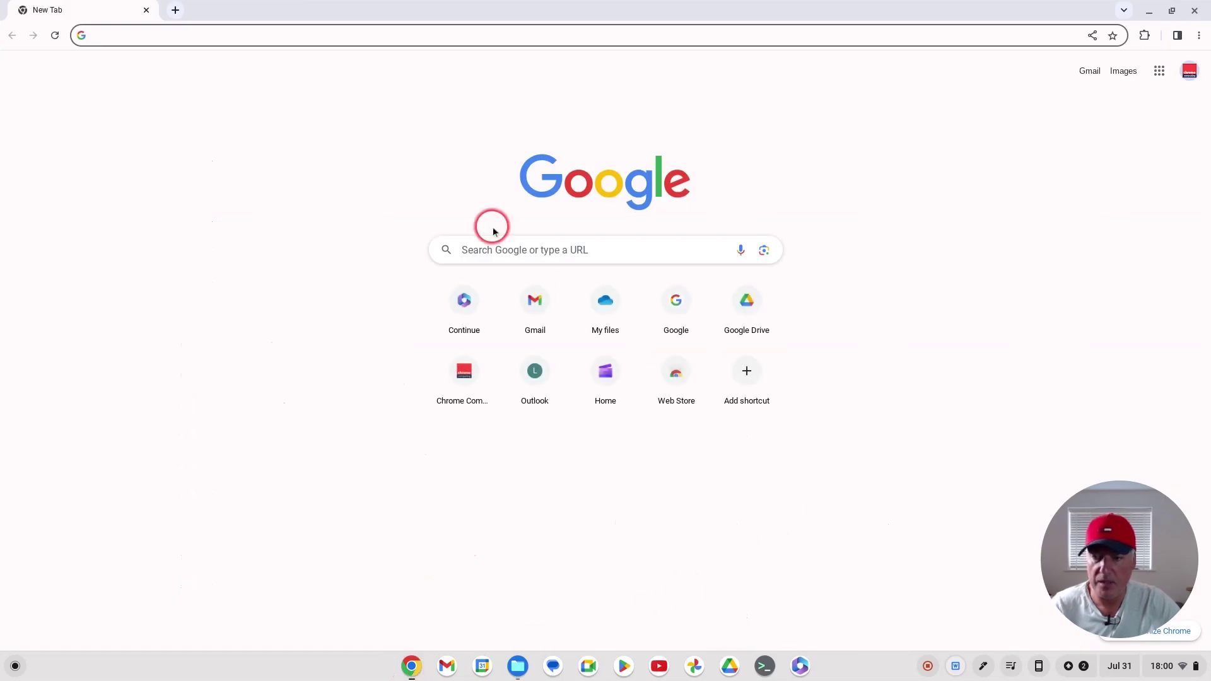
type("chrom")
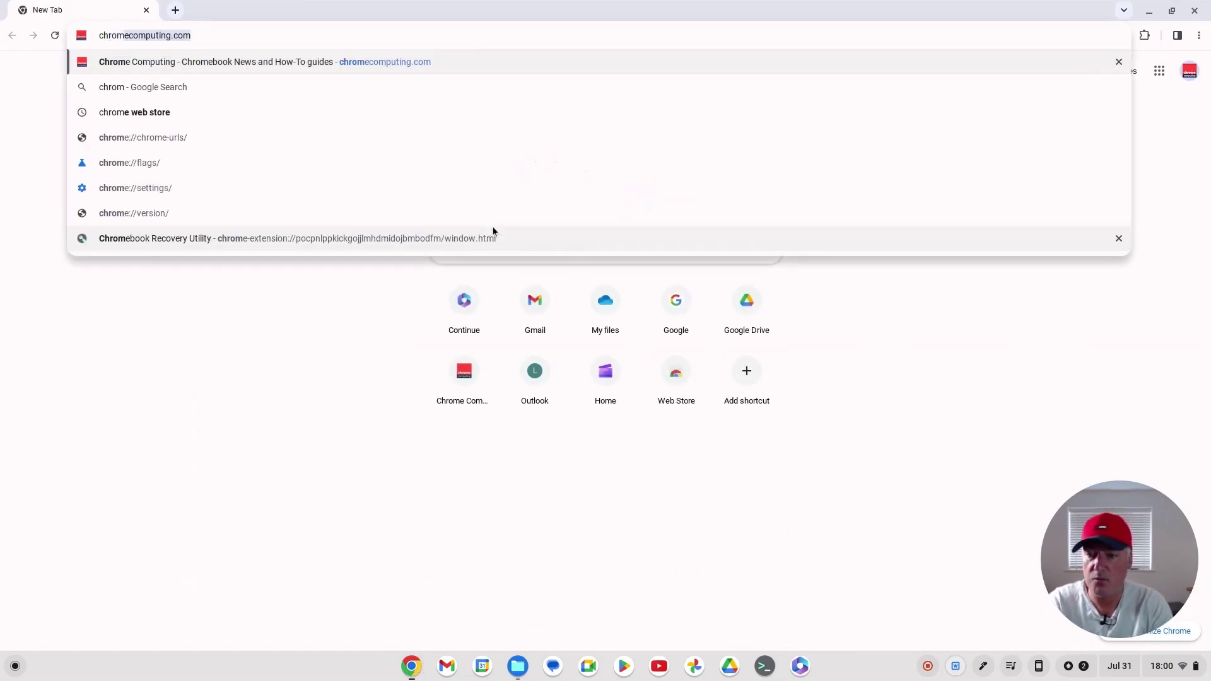
type("e://flags")
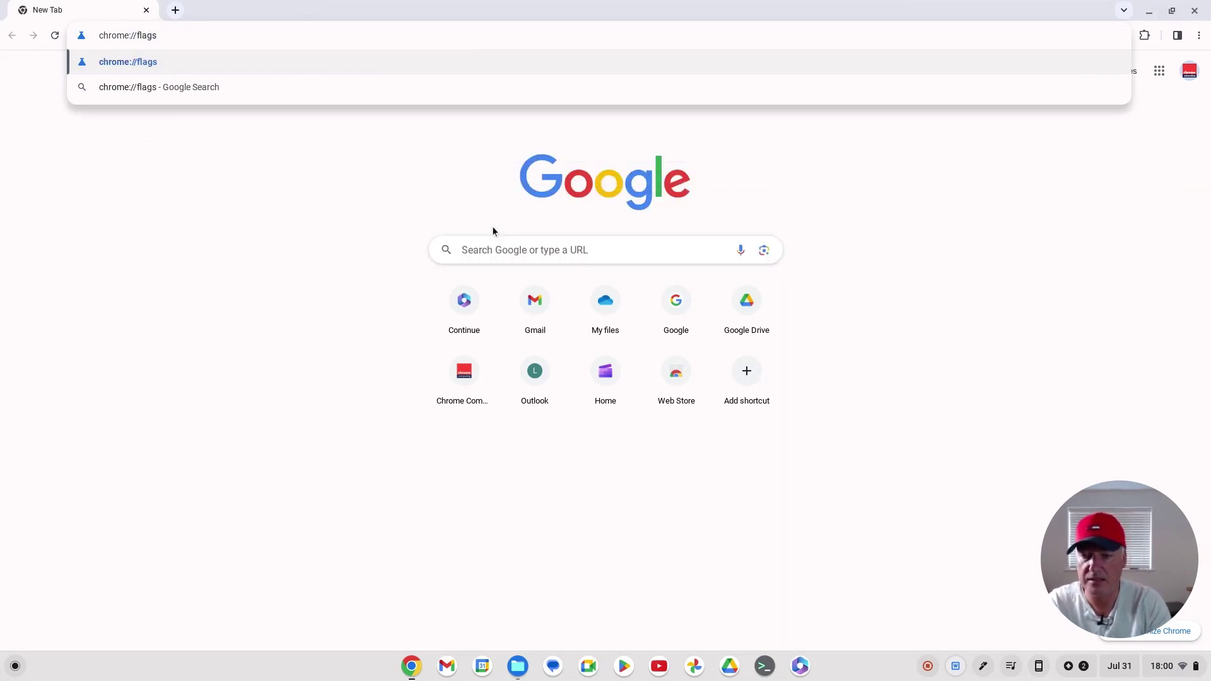
key("Return")
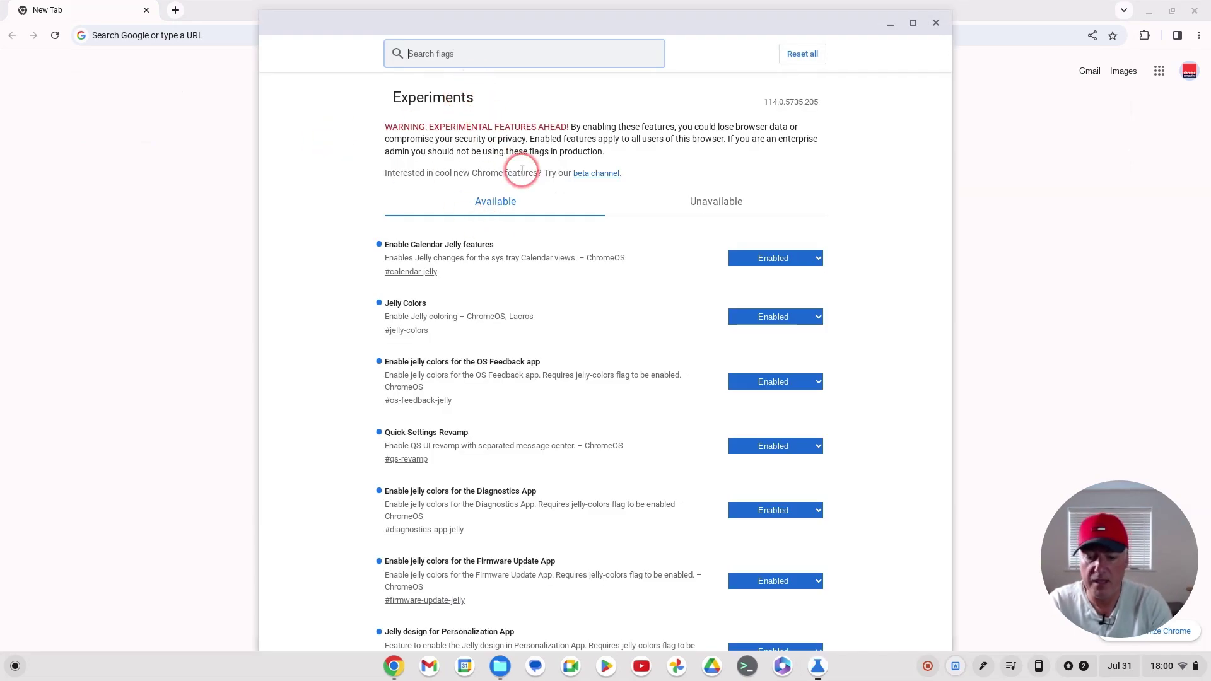
Step: Search the flags for "office", set "Enable Office files upload workflow" to Enabled, and restart the device
type("office")
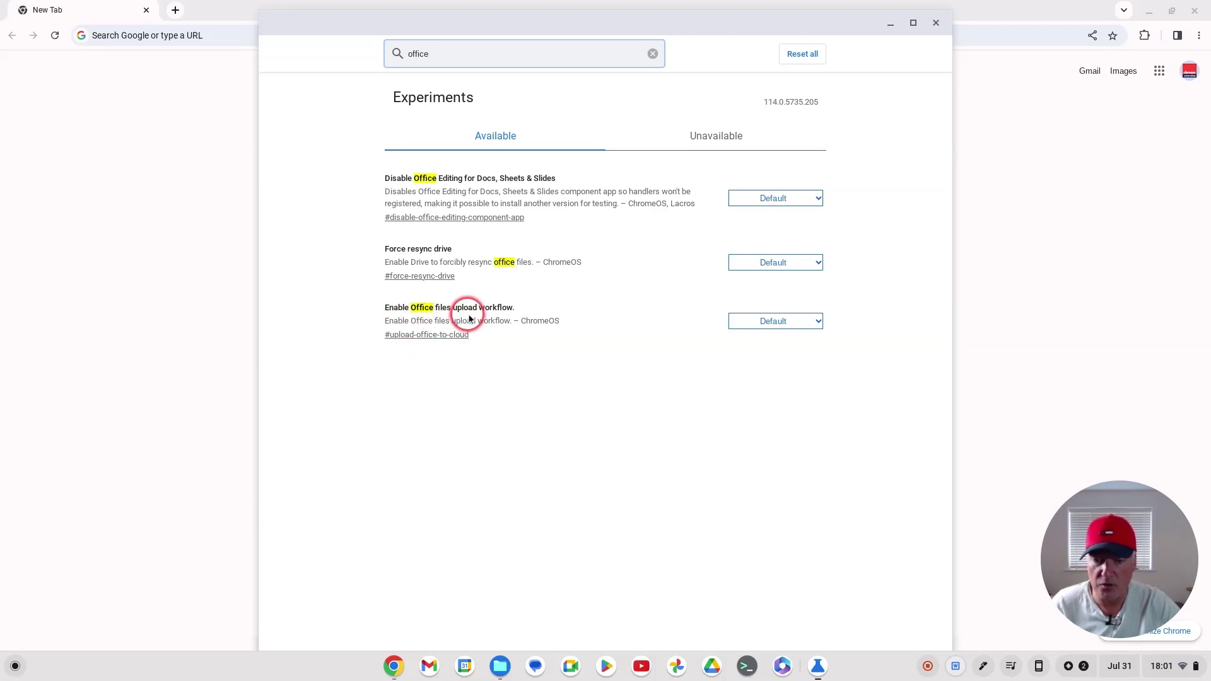
left_click(774, 323)
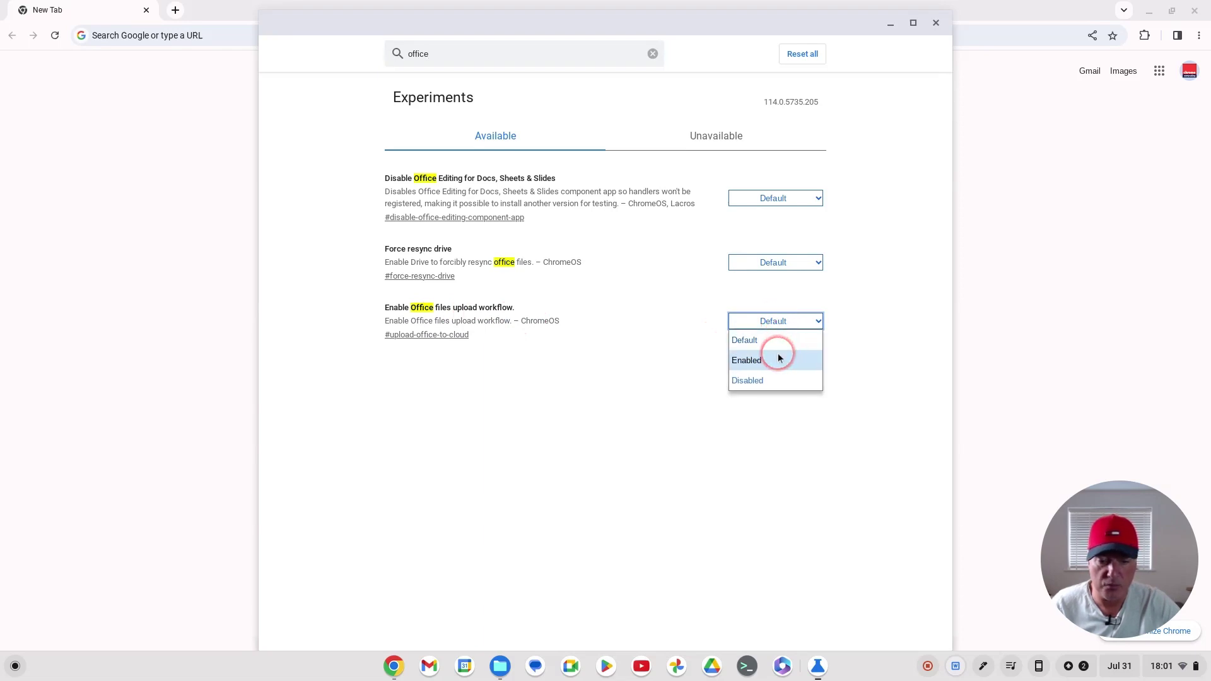
left_click(779, 358)
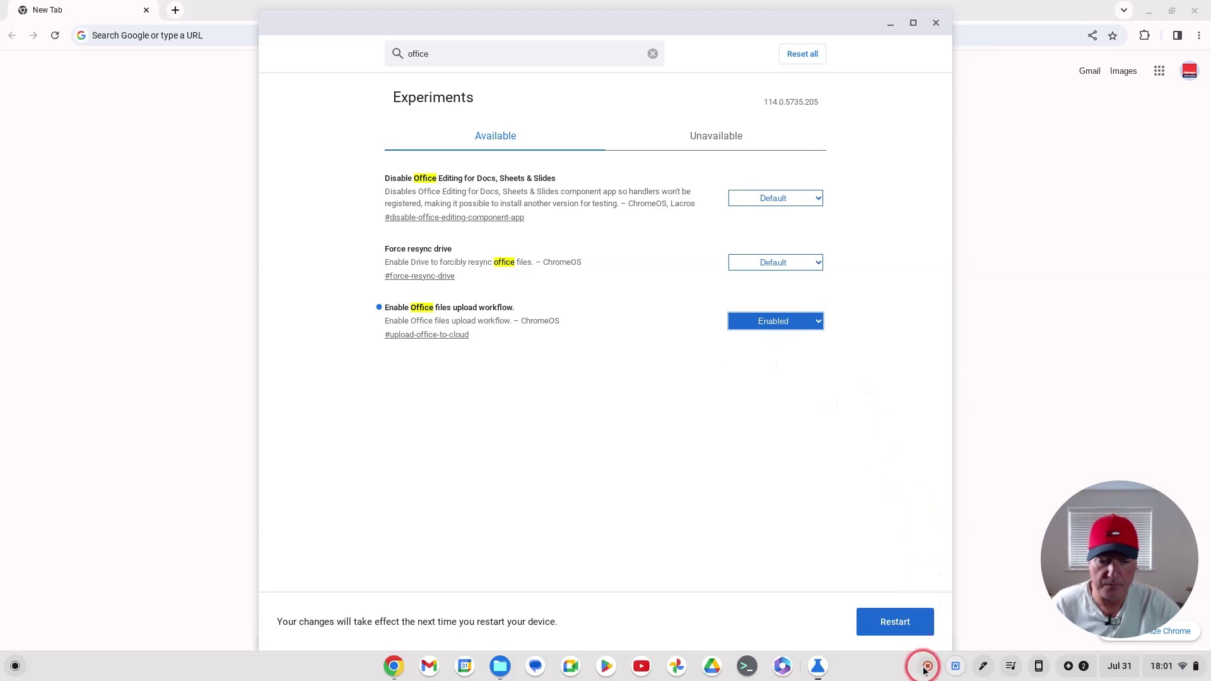
left_click(914, 621)
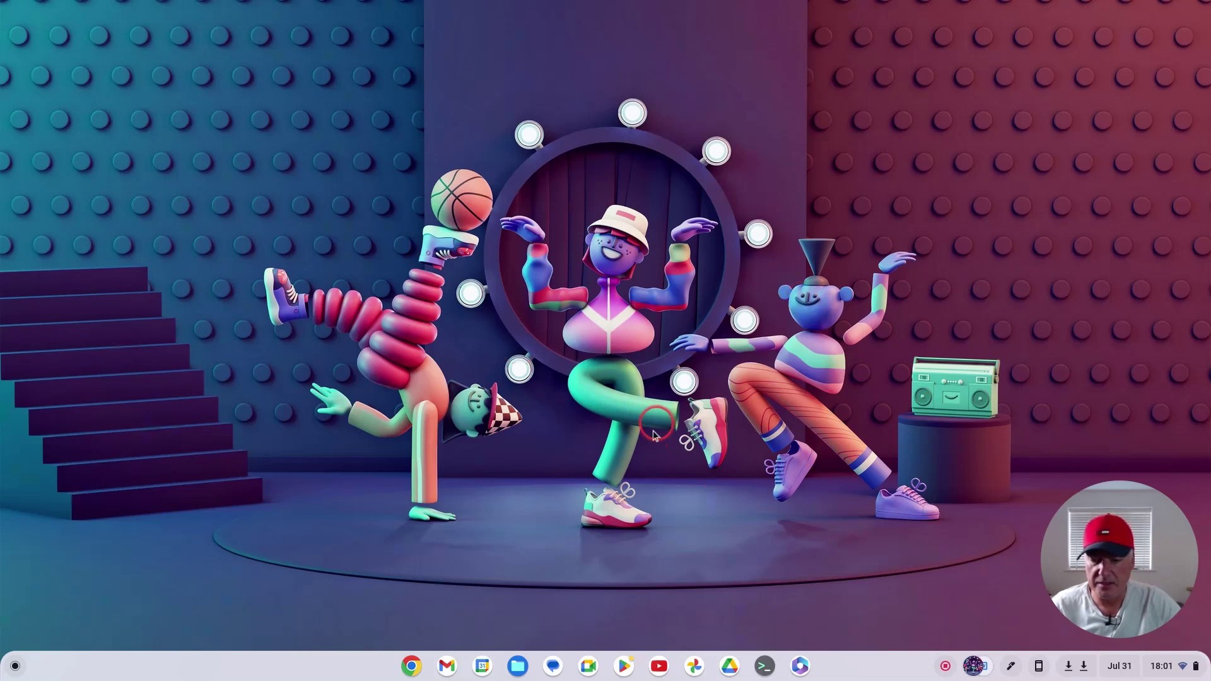
Step: Open the Downloads folder in the Files app
left_click(518, 666)
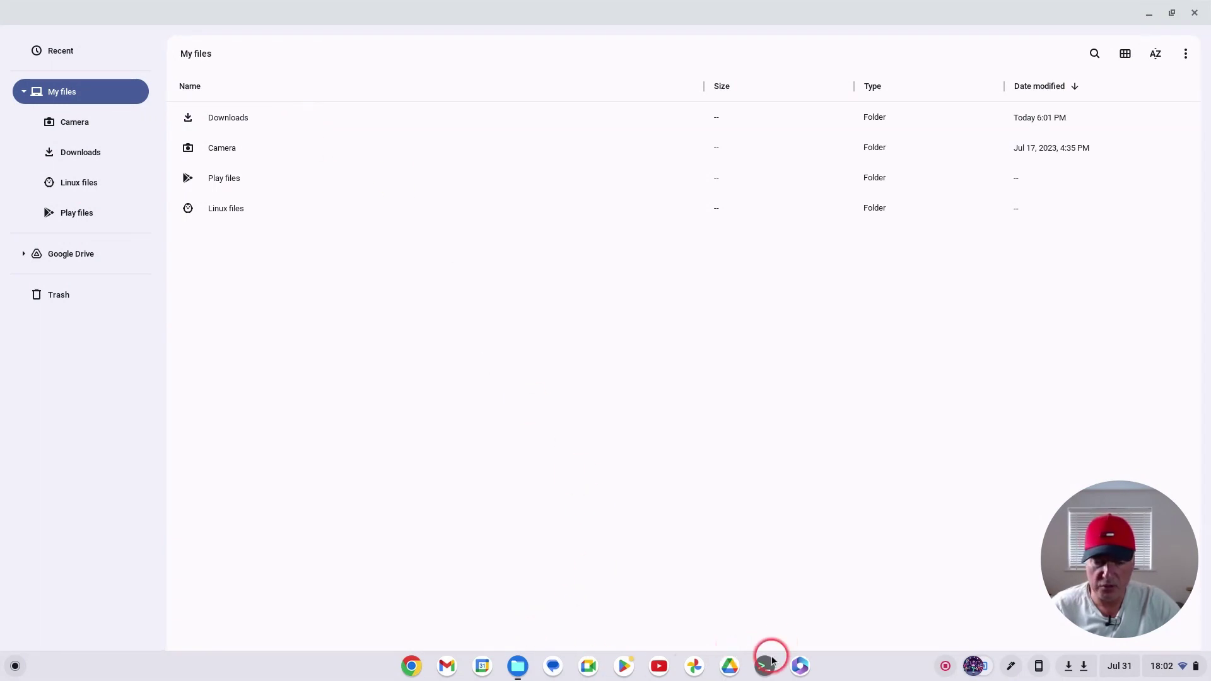
double_click(228, 117)
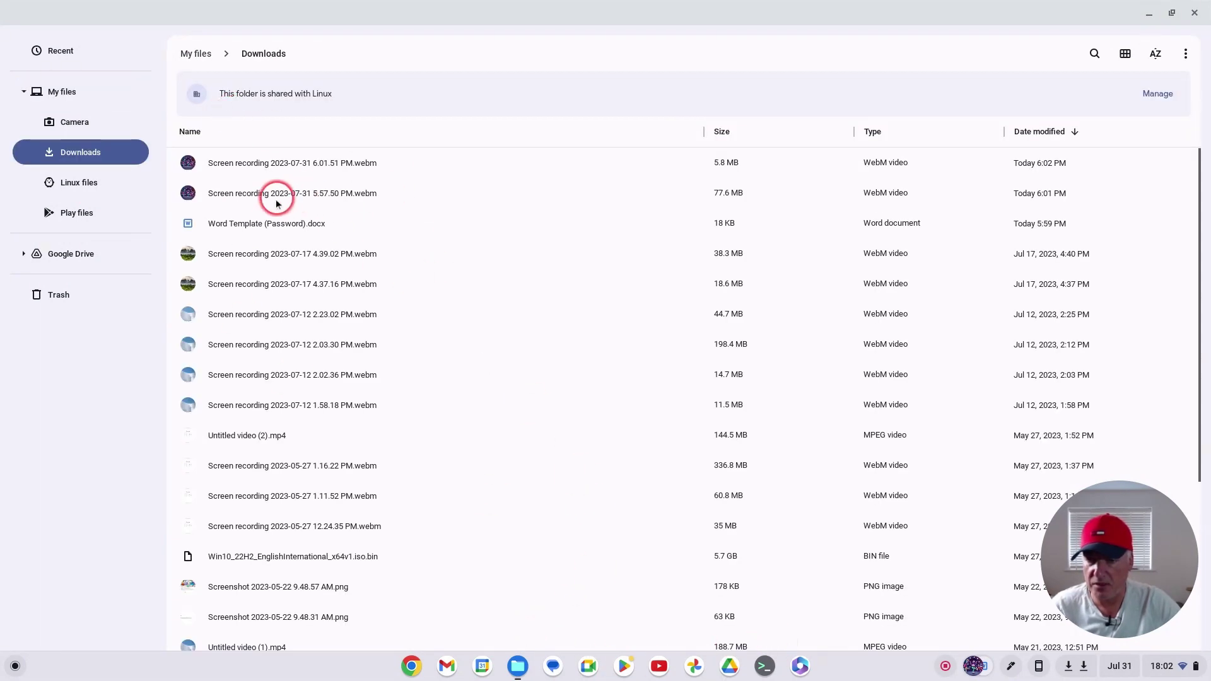
Step: Switch to Microsoft 365, create a blank Word document containing "A word doc", and close the window
left_click(797, 670)
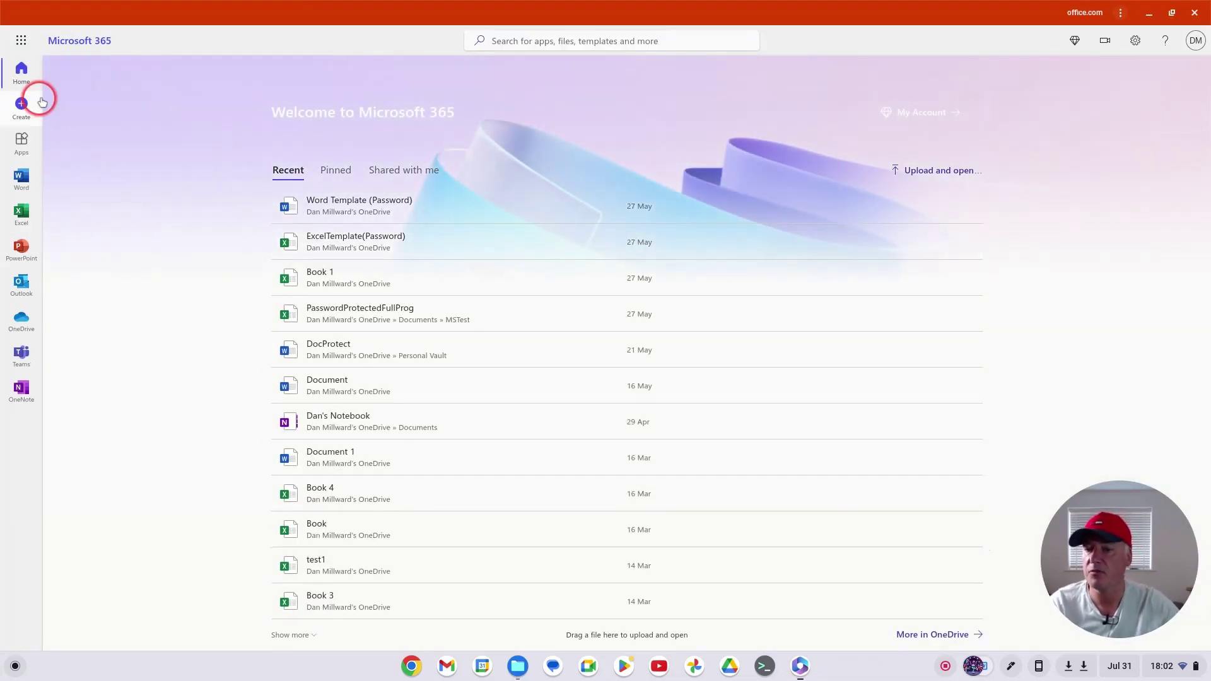
left_click(22, 177)
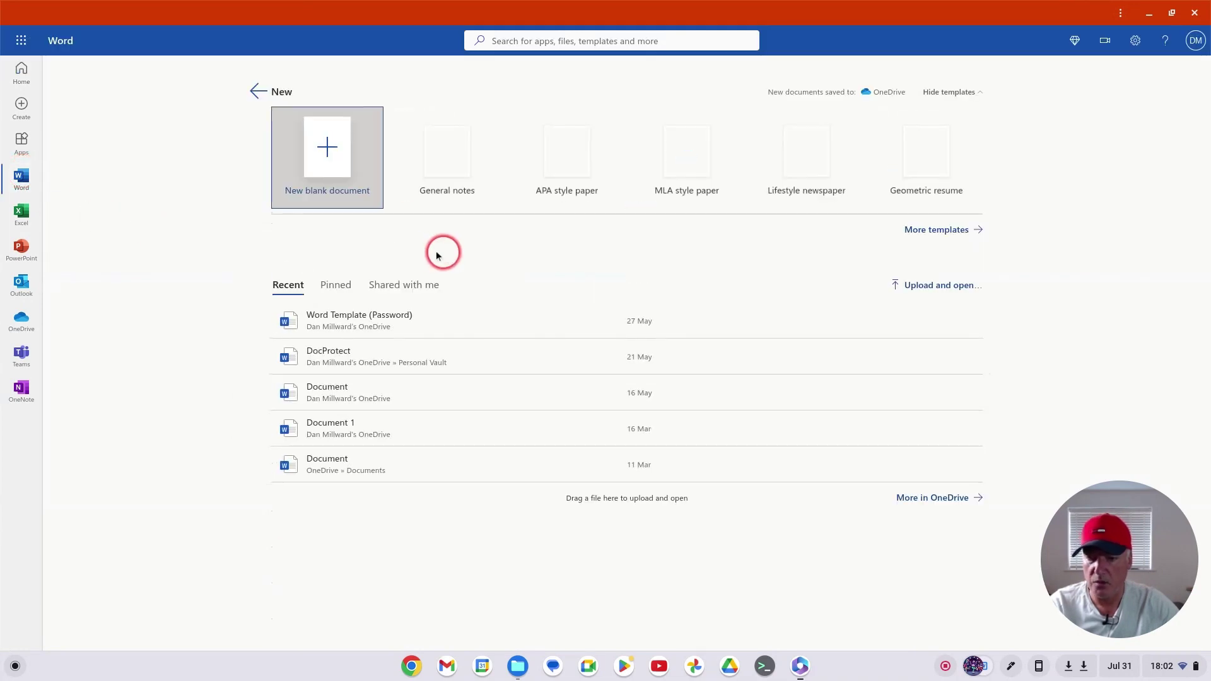
left_click(328, 157)
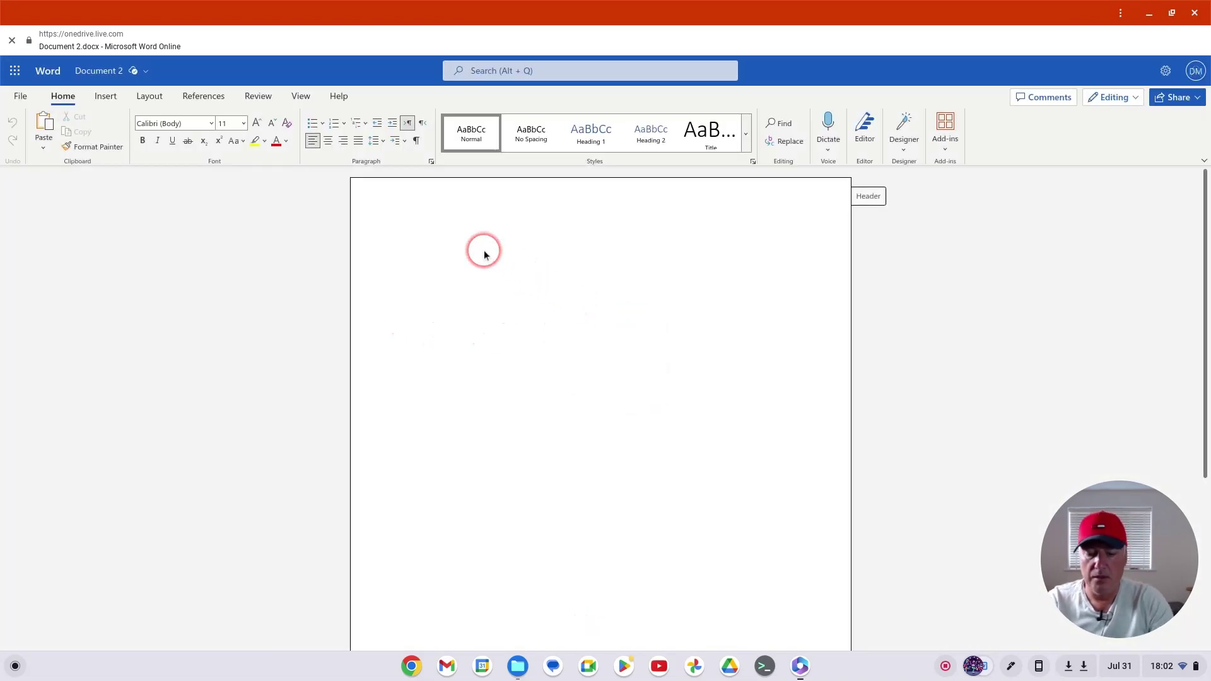
left_click(483, 249)
type("A word doc")
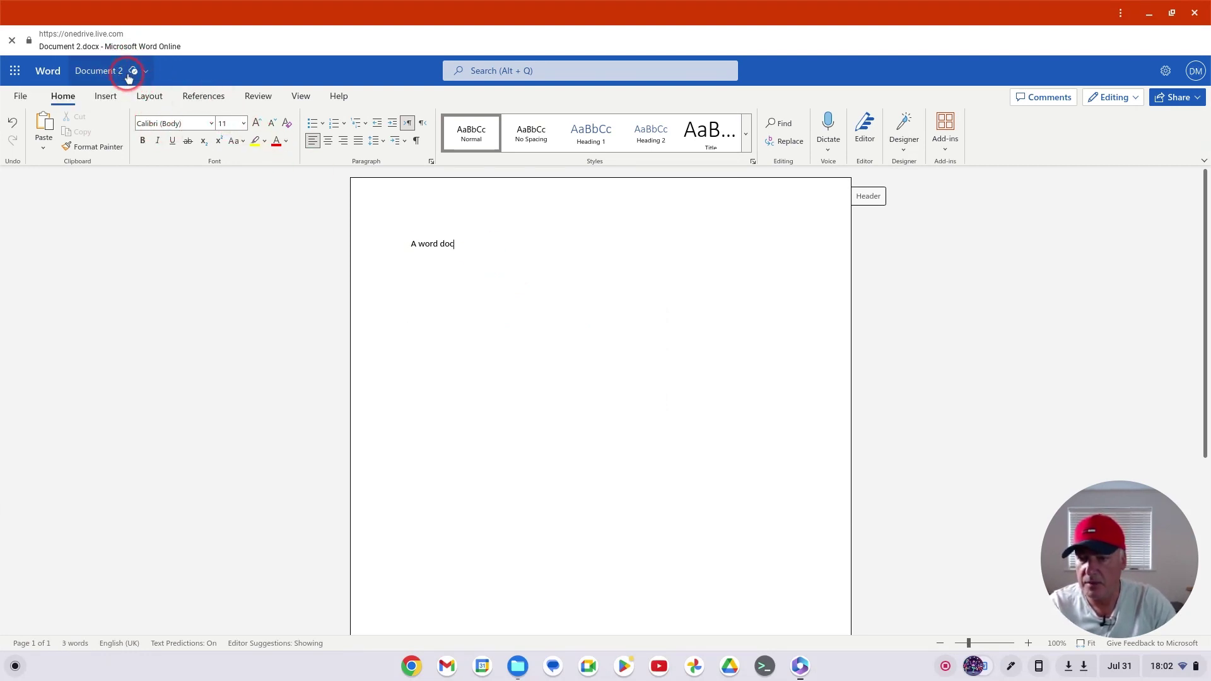
left_click(1195, 13)
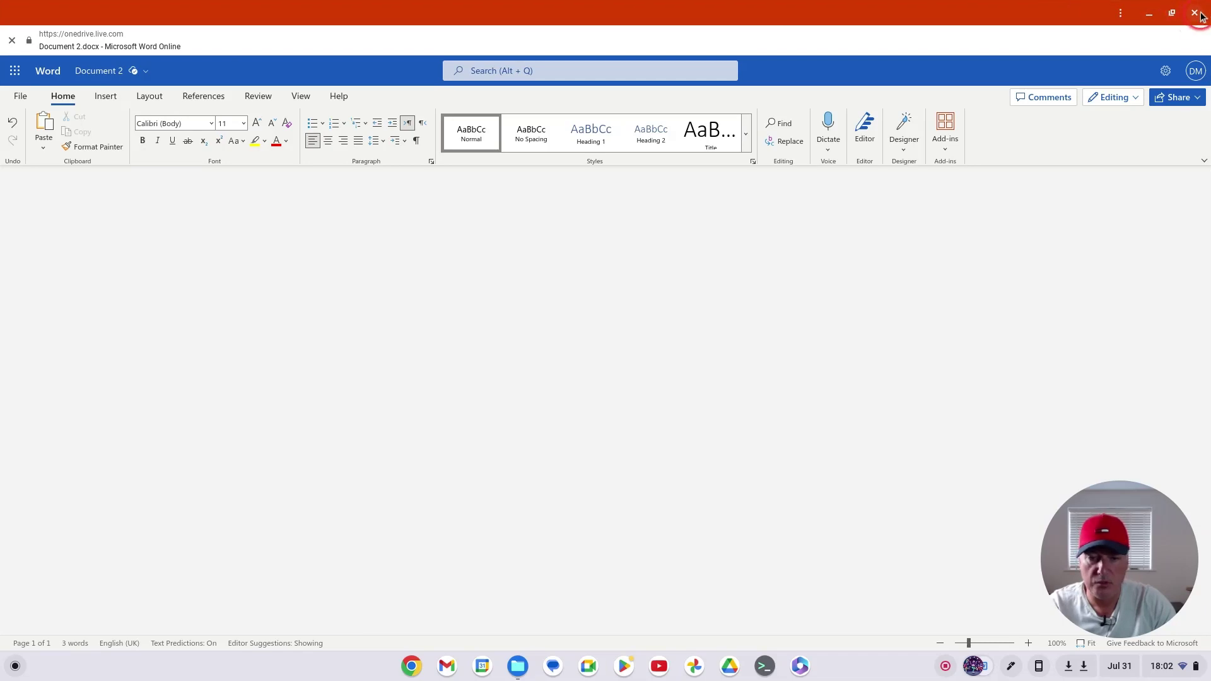
Step: Reopen Microsoft 365 and check the actions available for Document 2 among the recent files
left_click(802, 666)
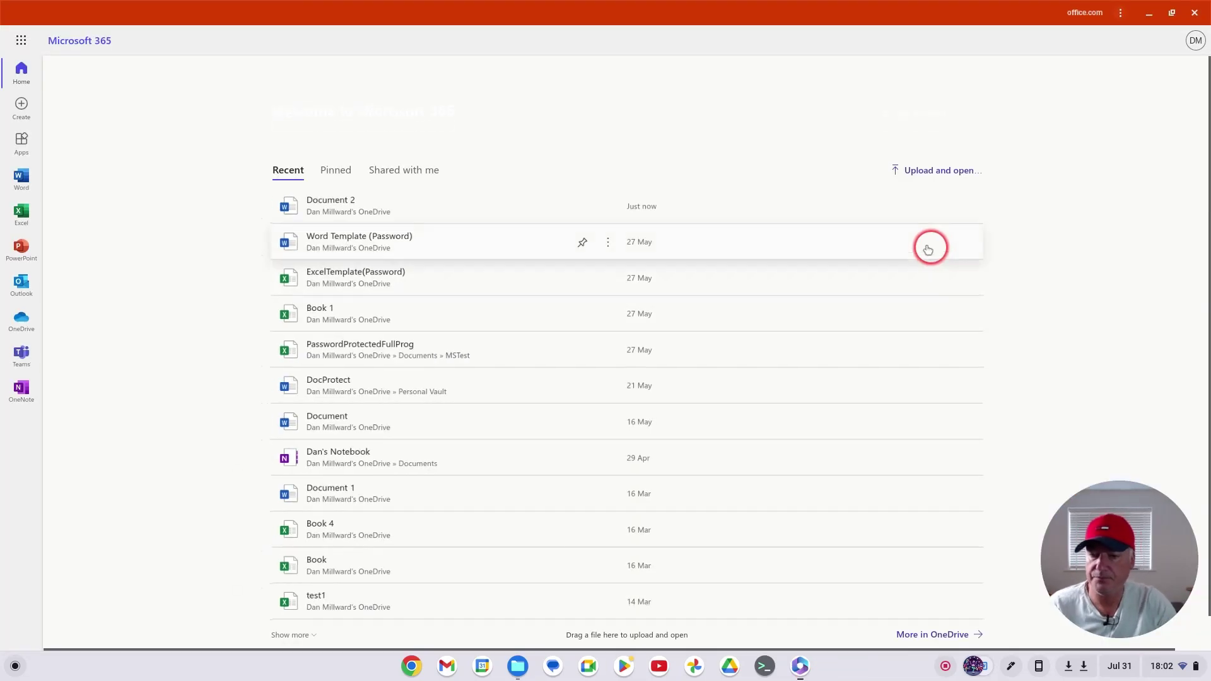
right_click(340, 210)
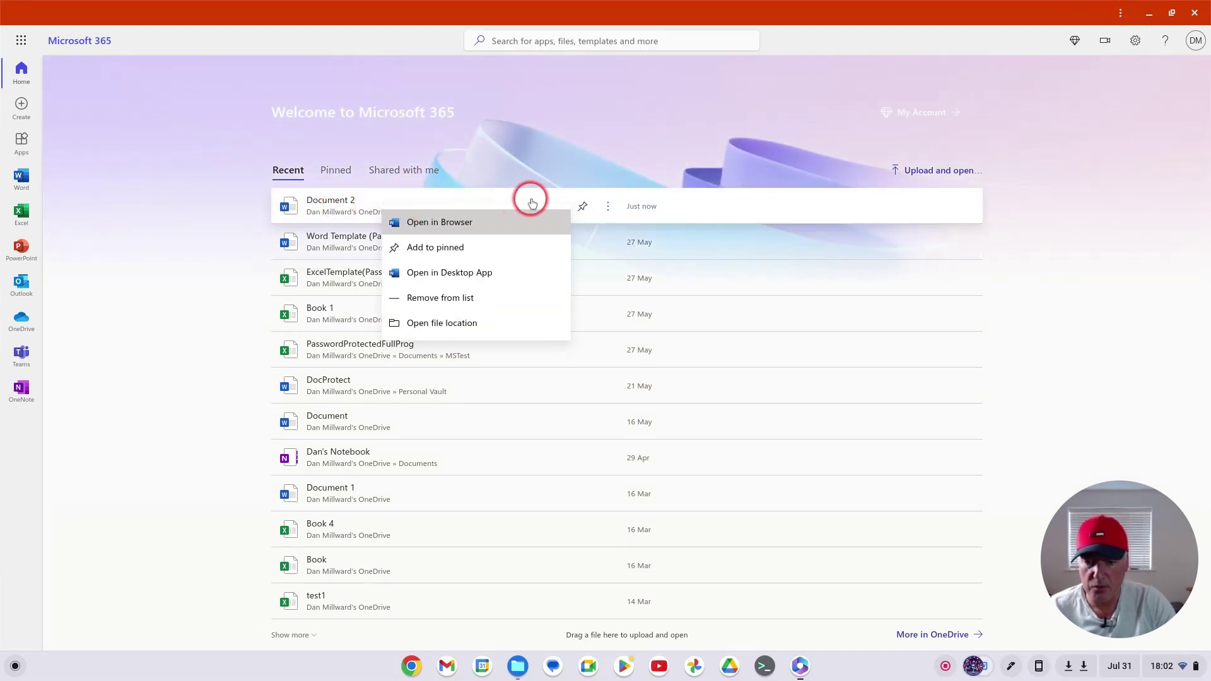
left_click(609, 206)
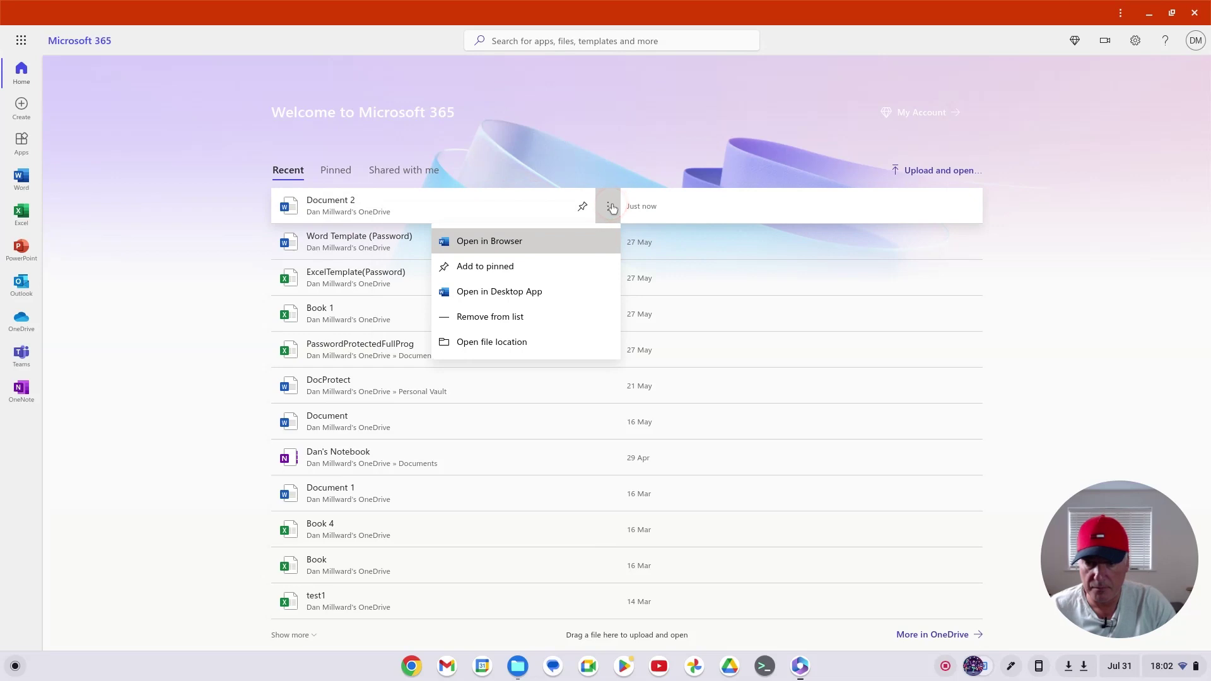
Step: Open OneDrive from Microsoft 365 and download Document 2.docx from My files
left_click(25, 323)
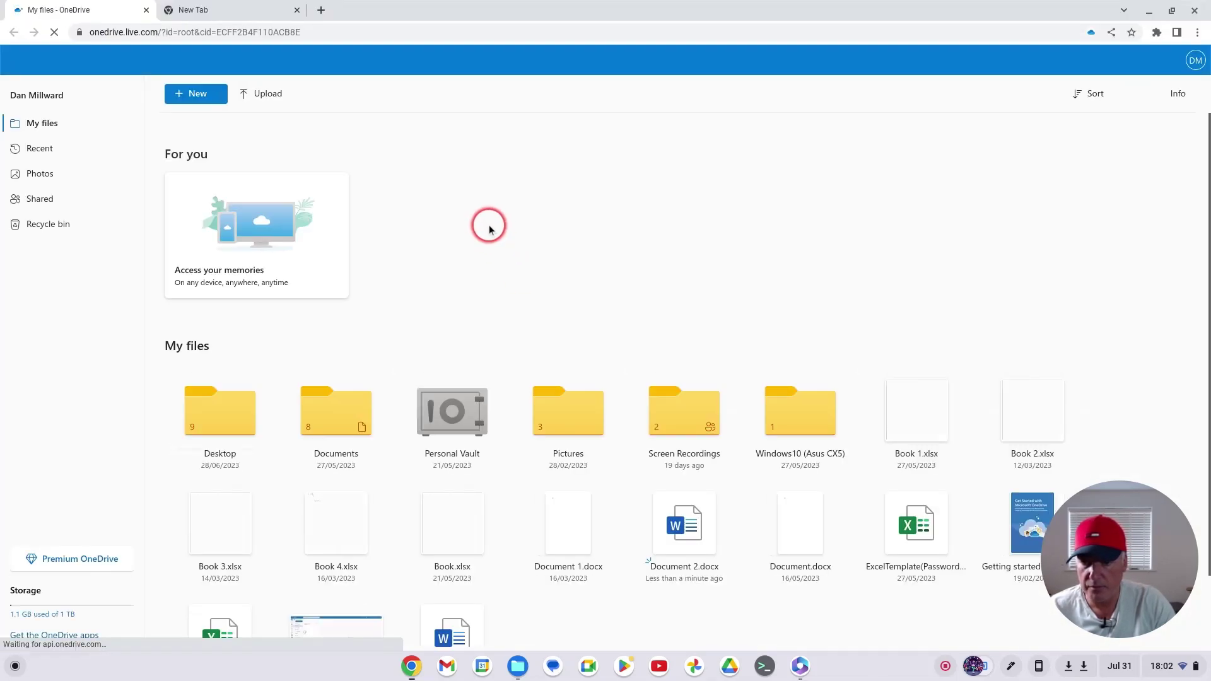
scroll(594, 354, "down", 2)
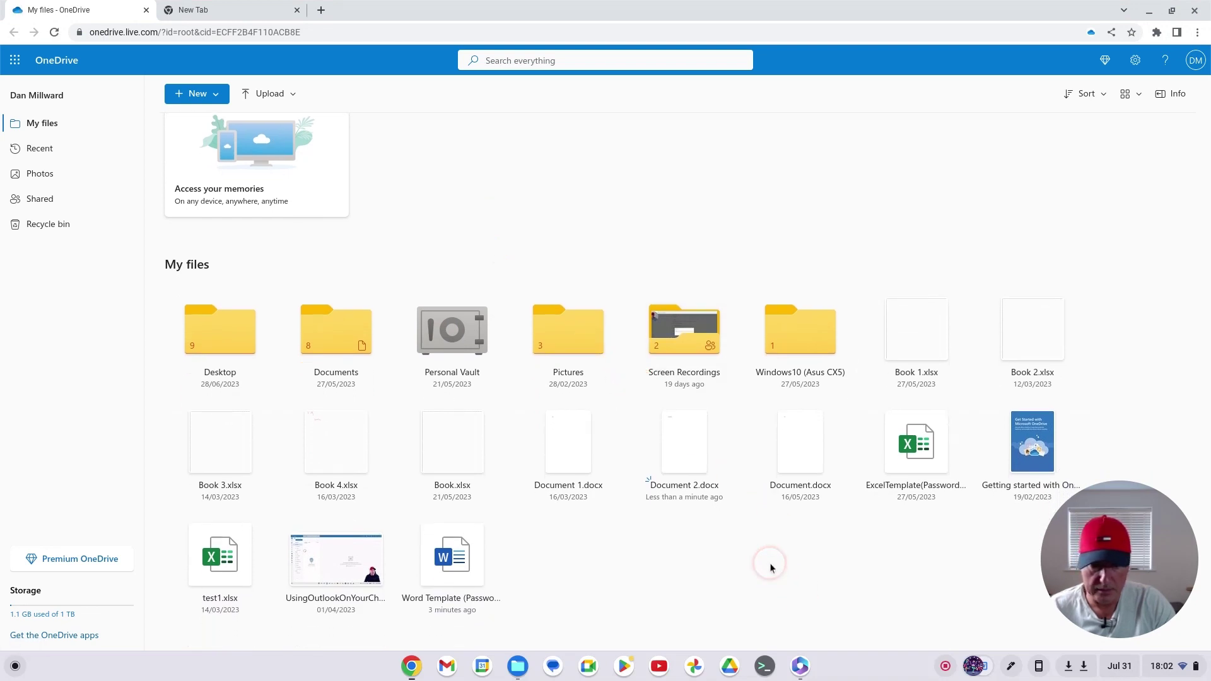
left_click(690, 432)
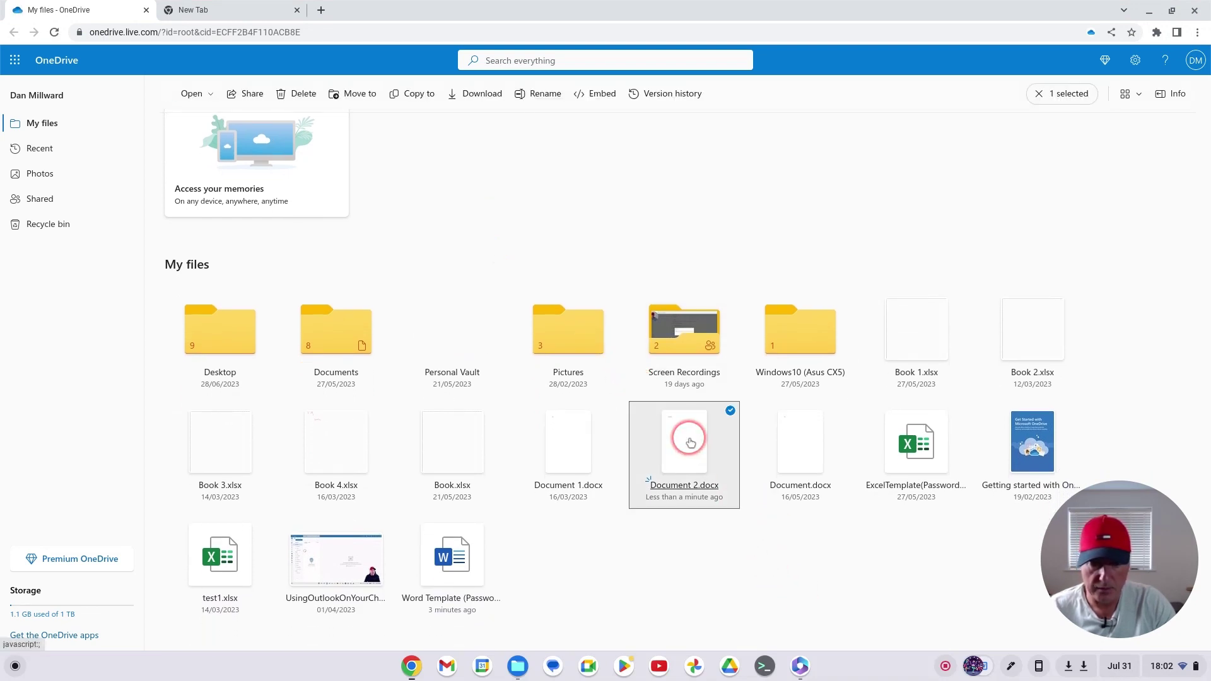
right_click(690, 435)
left_click(762, 541)
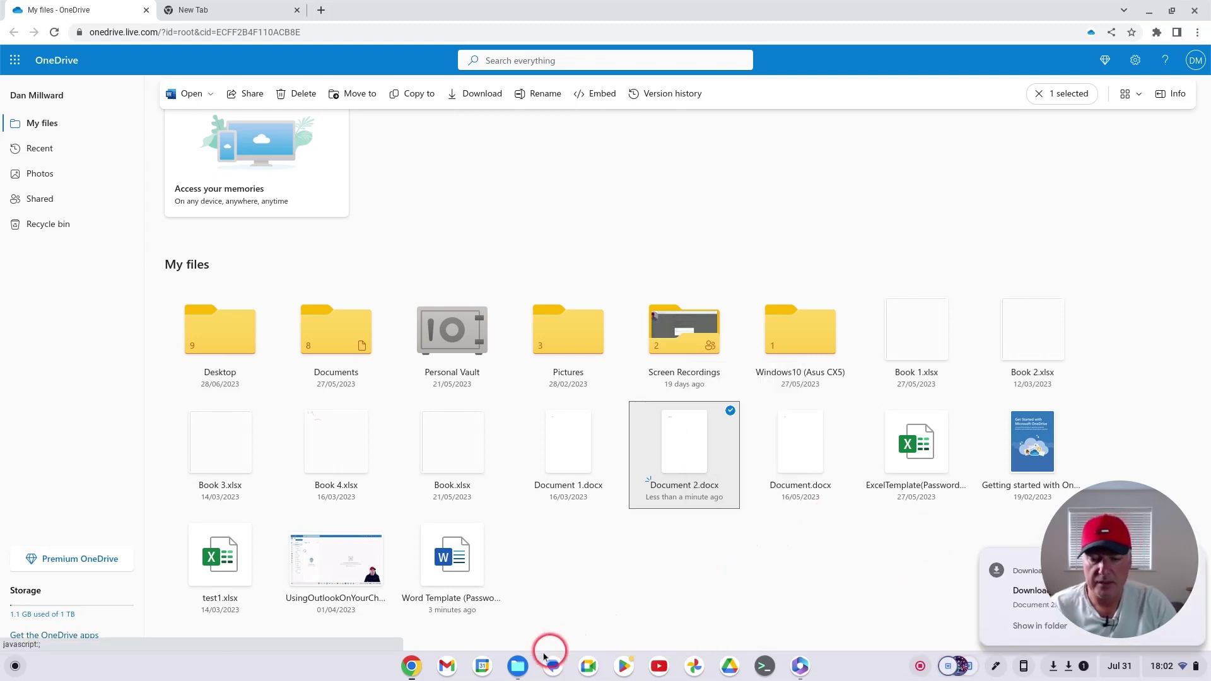
Step: Switch to the Files app, check which apps are offered for opening Document 2.docx, and cancel the choice
left_click(516, 666)
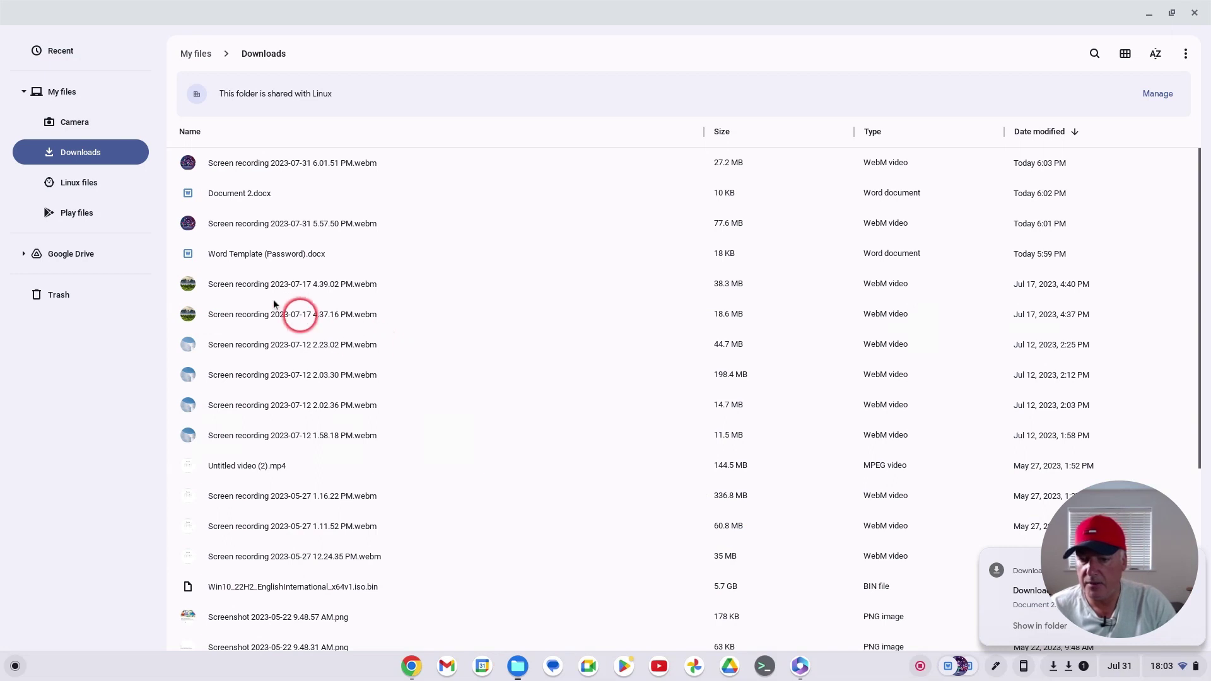
double_click(225, 196)
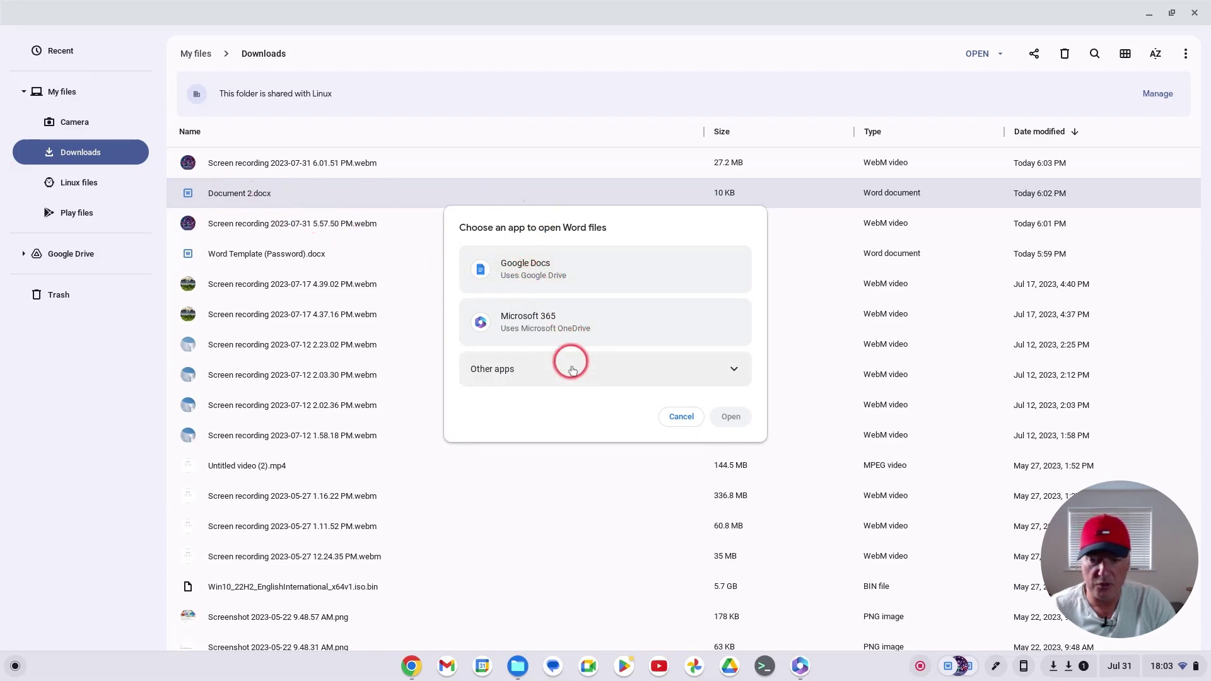
left_click(682, 418)
Step: Open Document 2.docx from Downloads with Microsoft 365, choosing it as the app for Word files
left_click(236, 192)
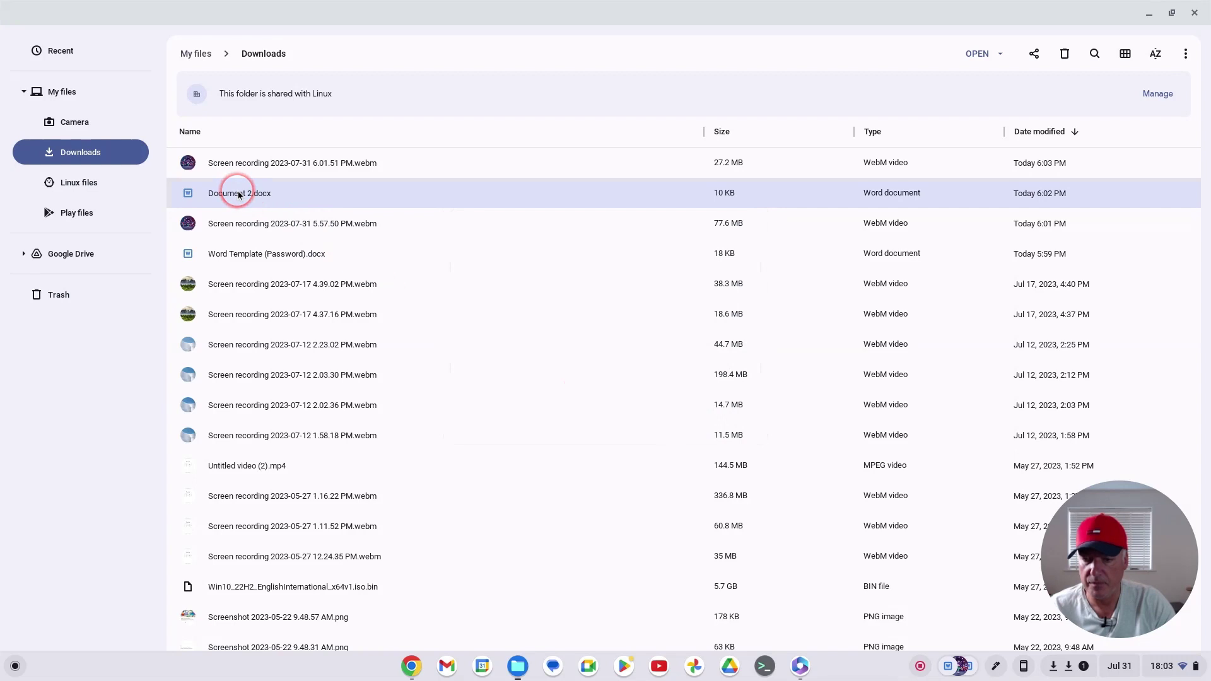
right_click(238, 194)
left_click(291, 227)
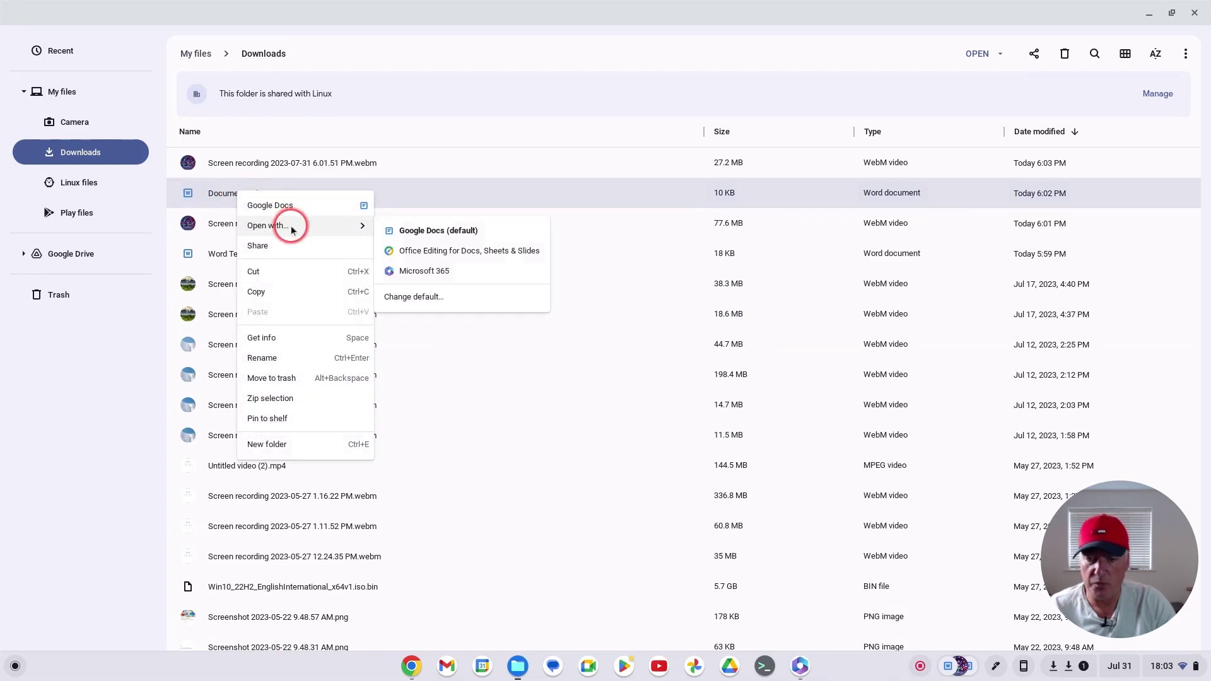
left_click(448, 271)
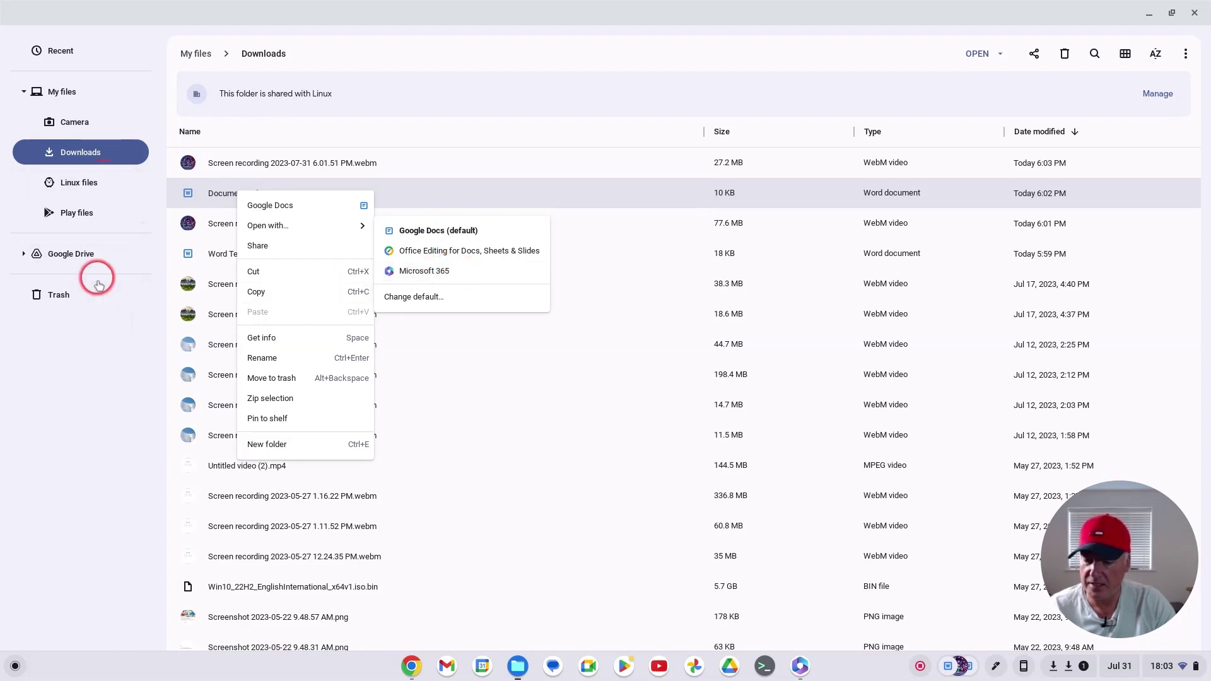
left_click(446, 272)
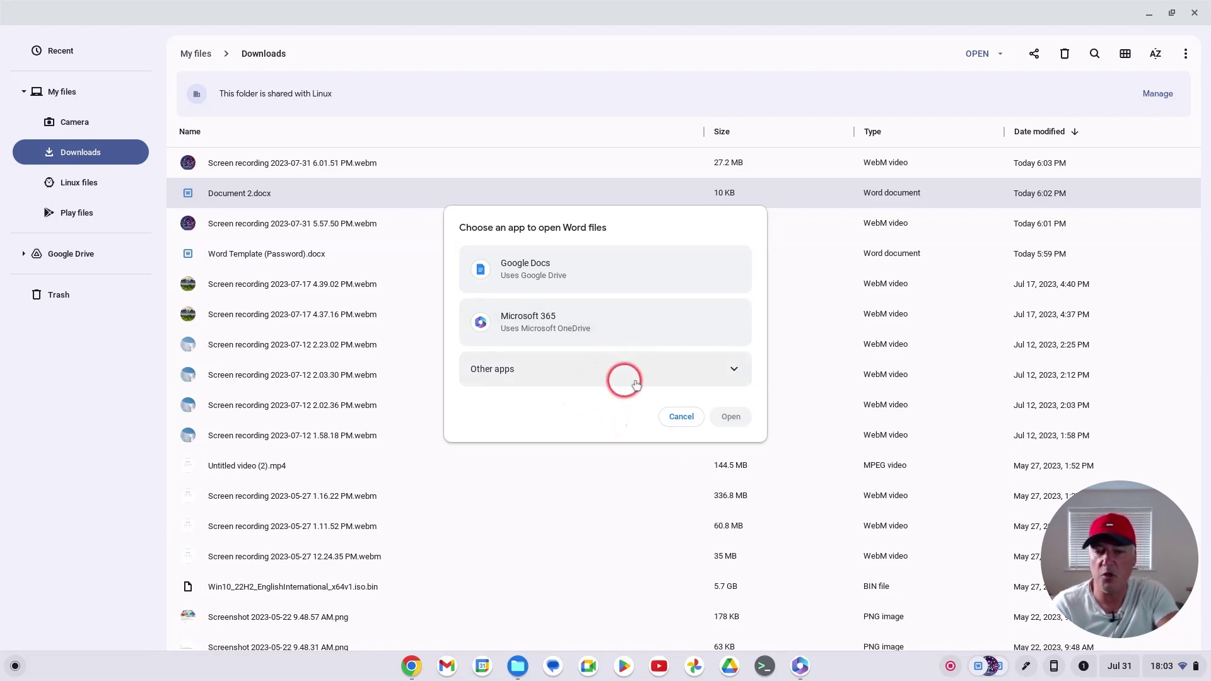
left_click(584, 329)
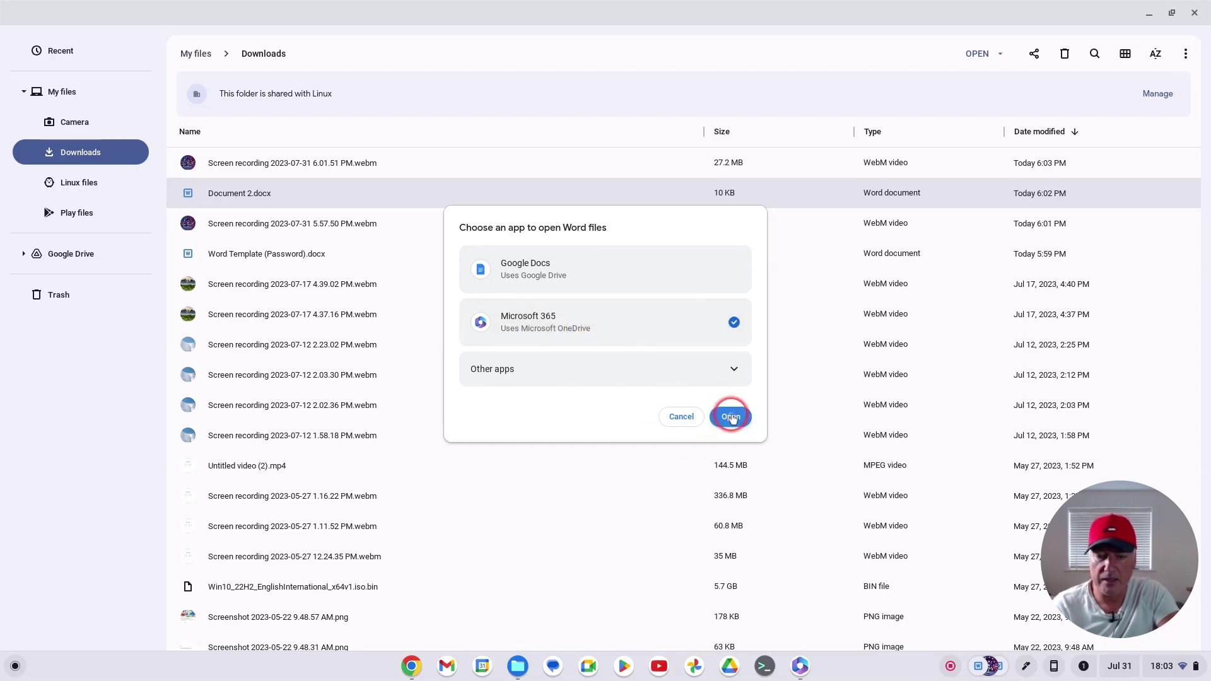
left_click(730, 417)
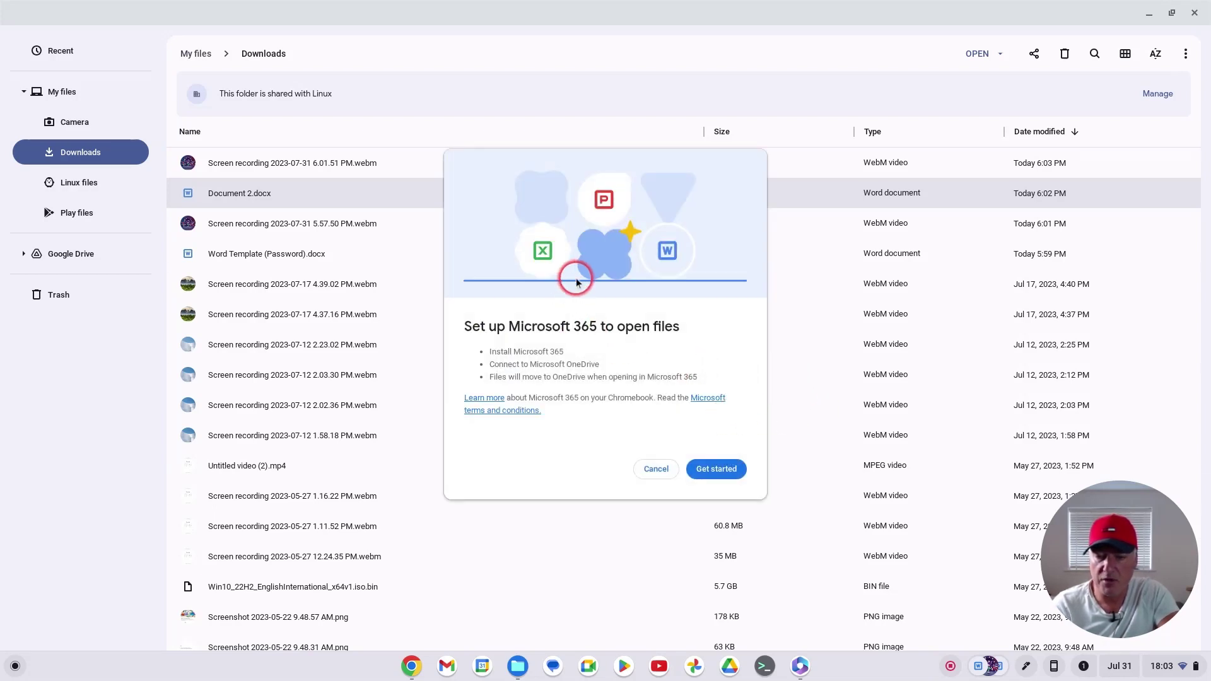
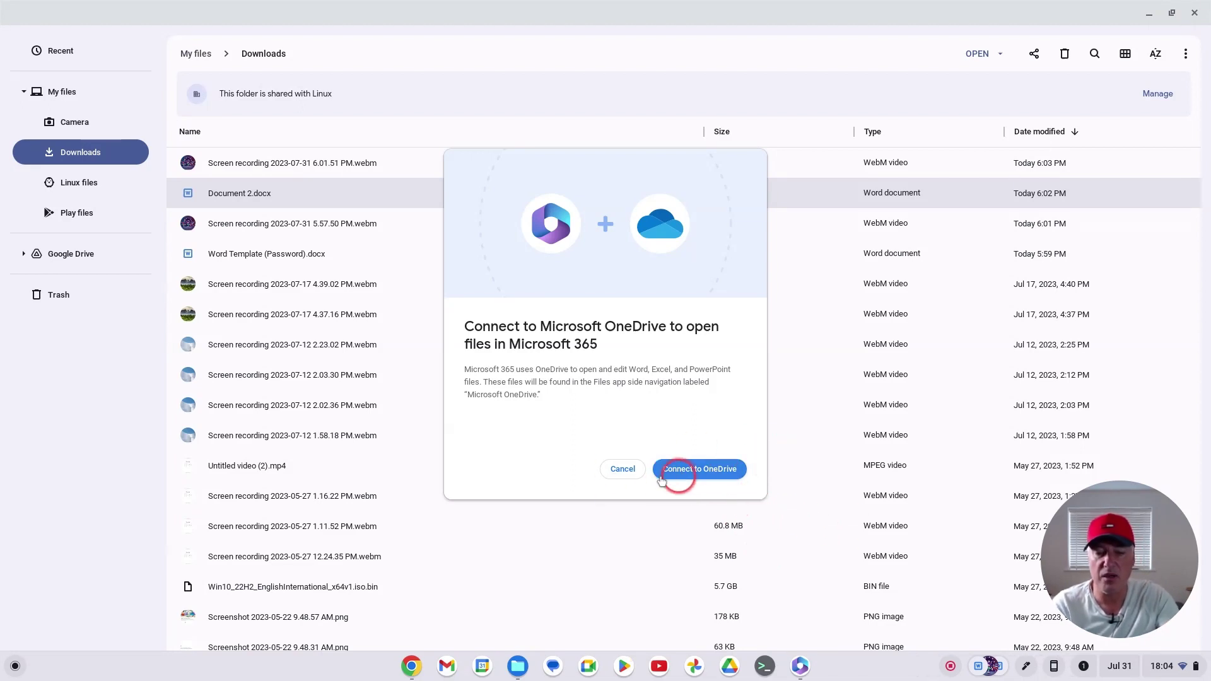
Step: Try to connect Microsoft 365 to OneDrive twice, and cancel the setup
left_click(711, 473)
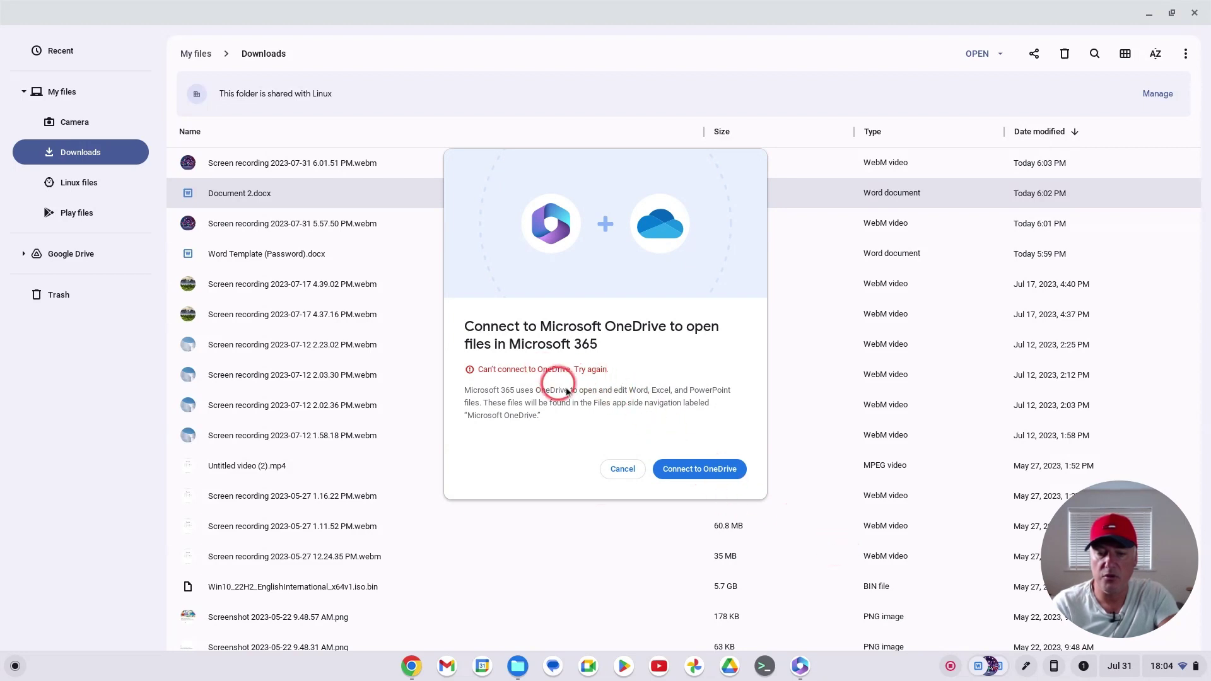
left_click(707, 472)
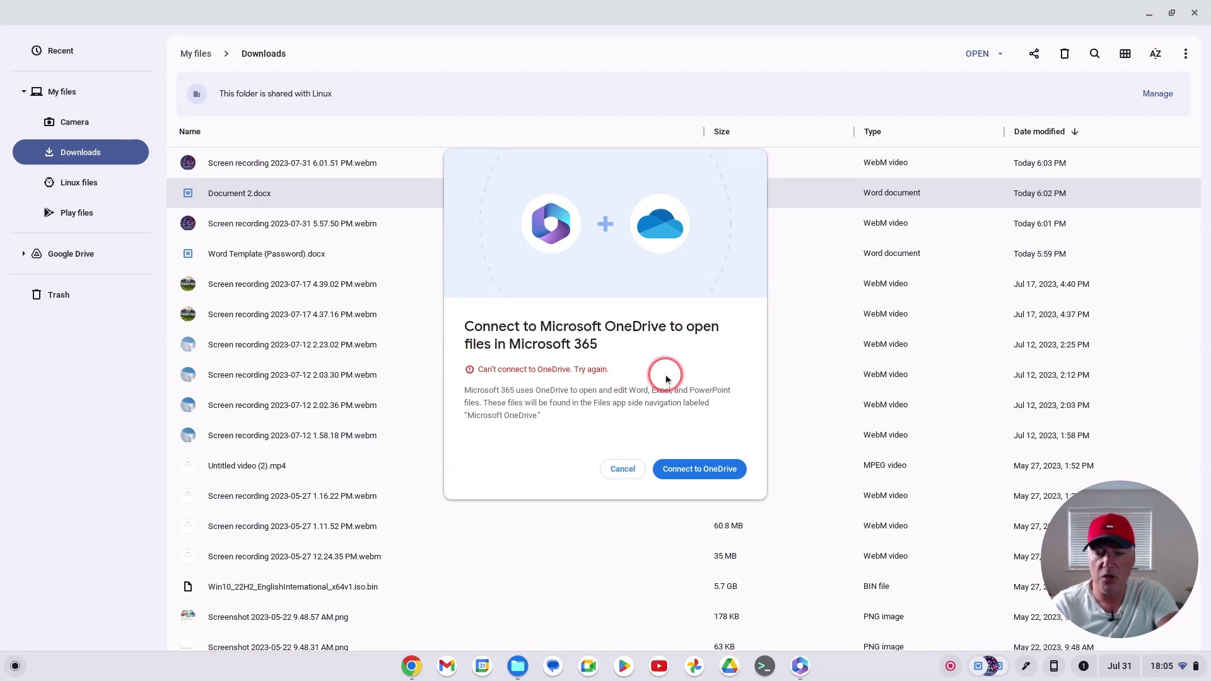
left_click(623, 468)
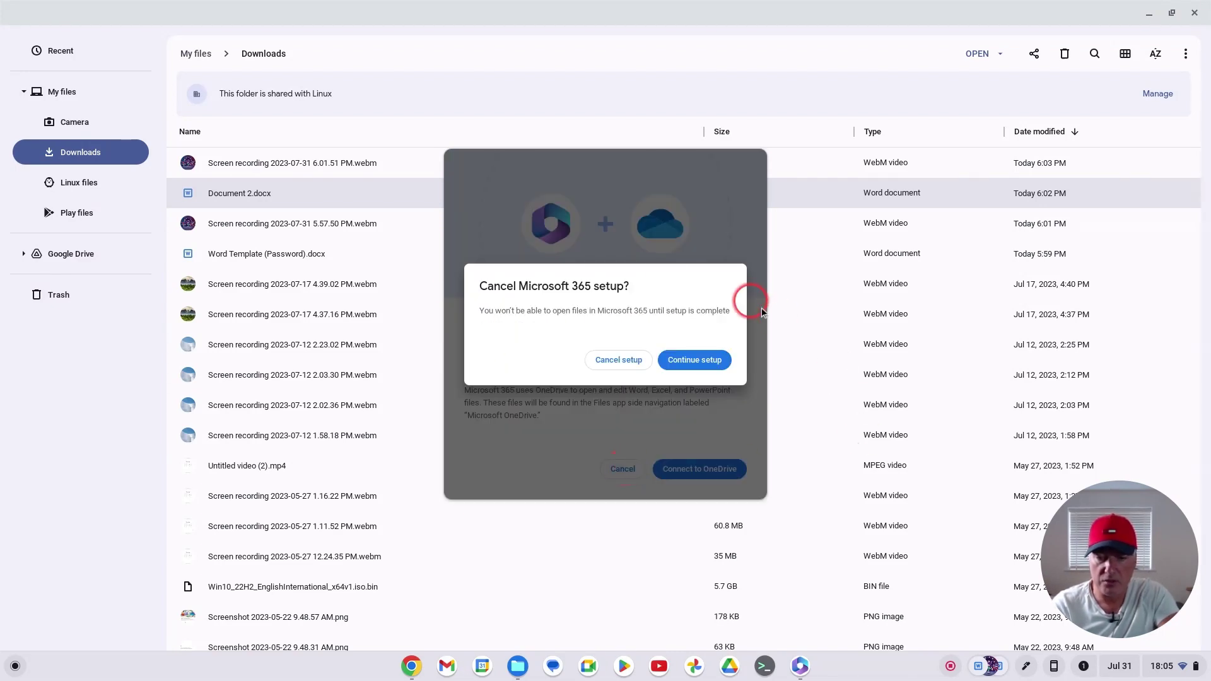
left_click(619, 361)
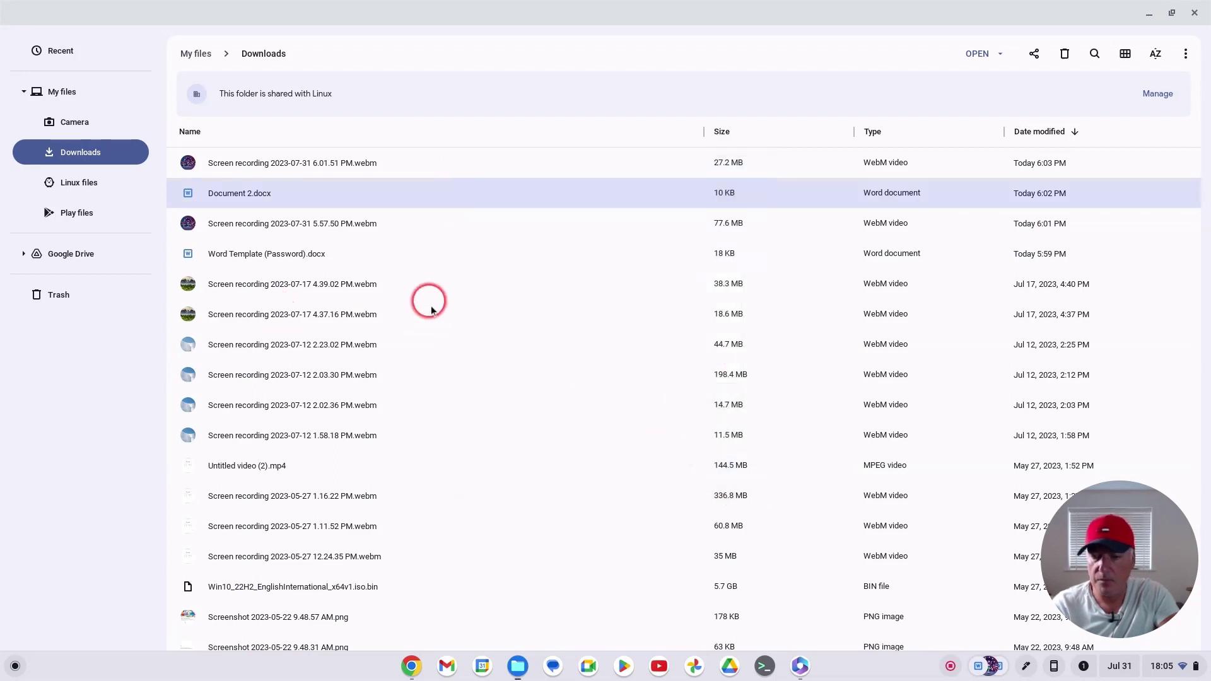
Step: Restart the Microsoft 365 setup by opening Document 2.docx with it, and try connecting to OneDrive again
right_click(225, 199)
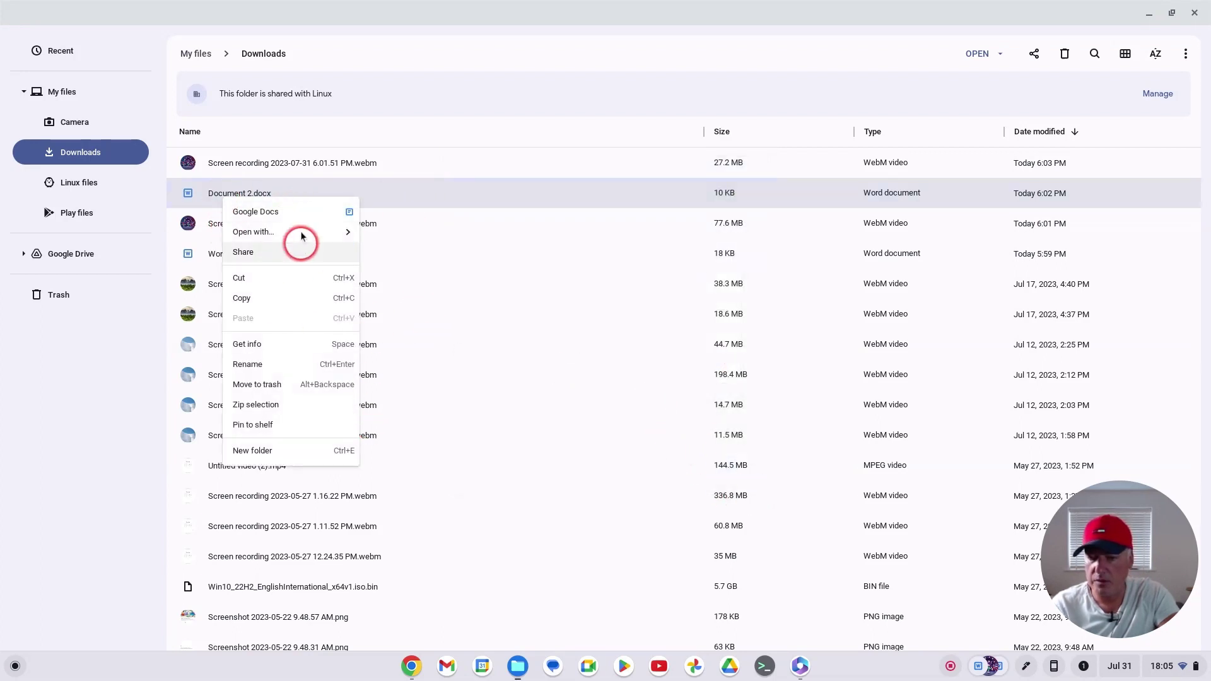
mouse_move(345, 239)
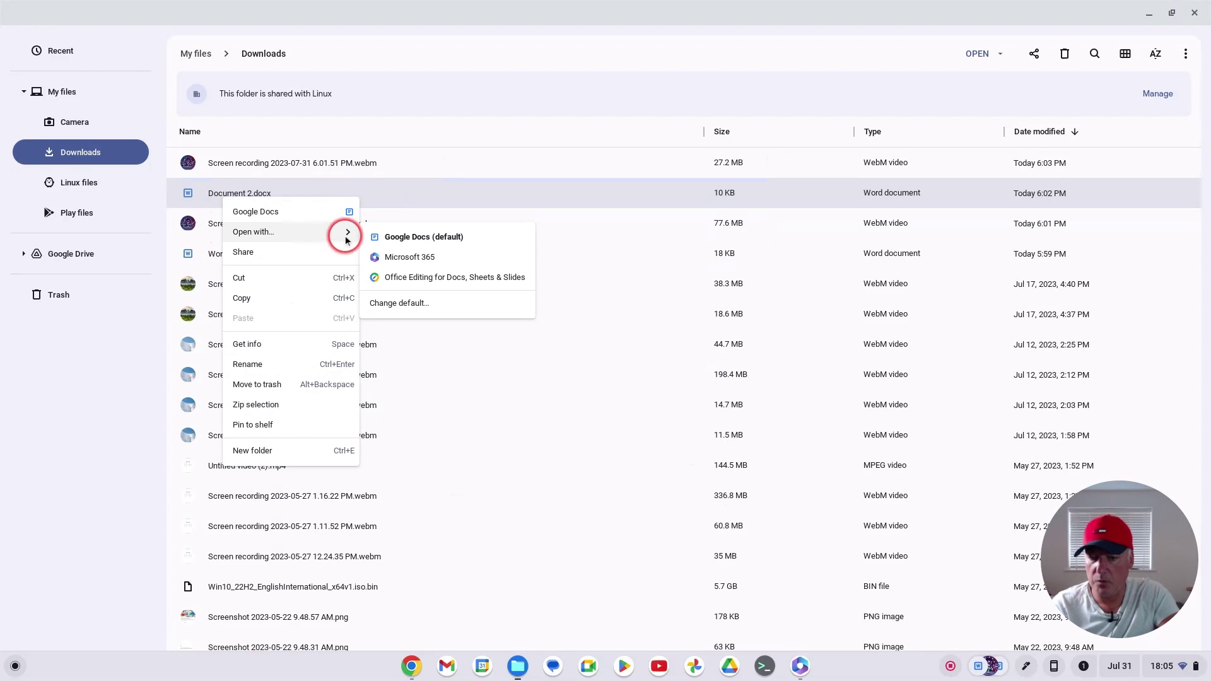
left_click(411, 256)
left_click(564, 319)
left_click(731, 416)
left_click(716, 469)
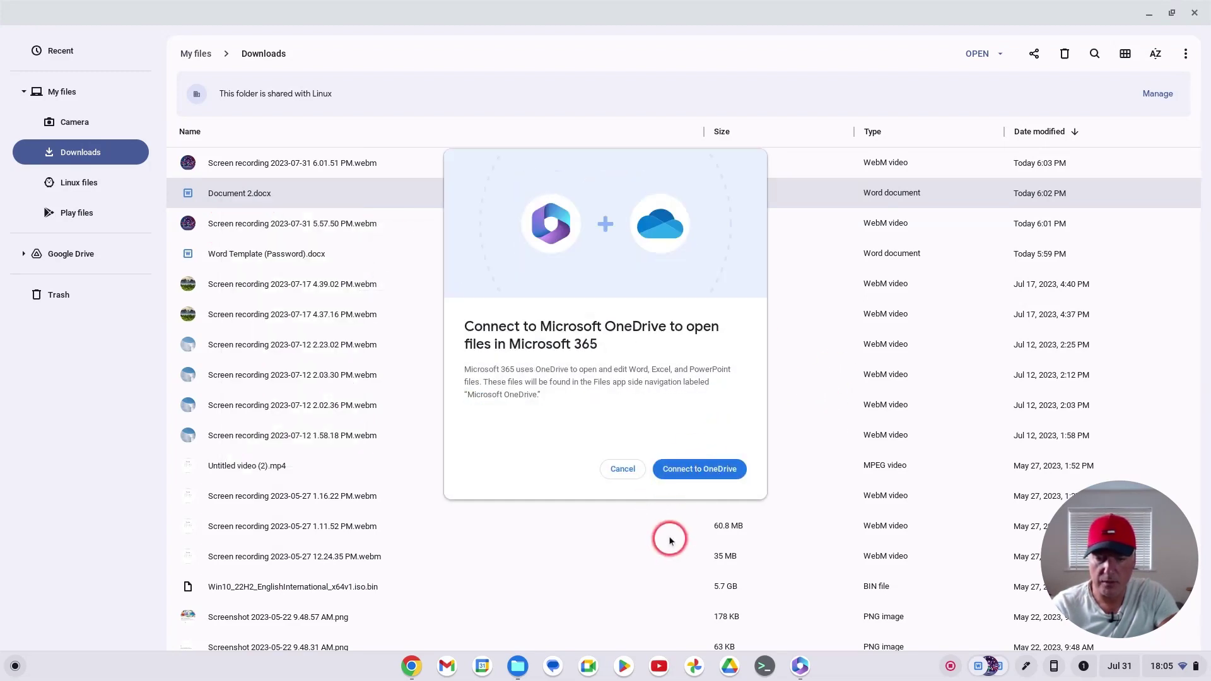
left_click(700, 475)
left_click(702, 476)
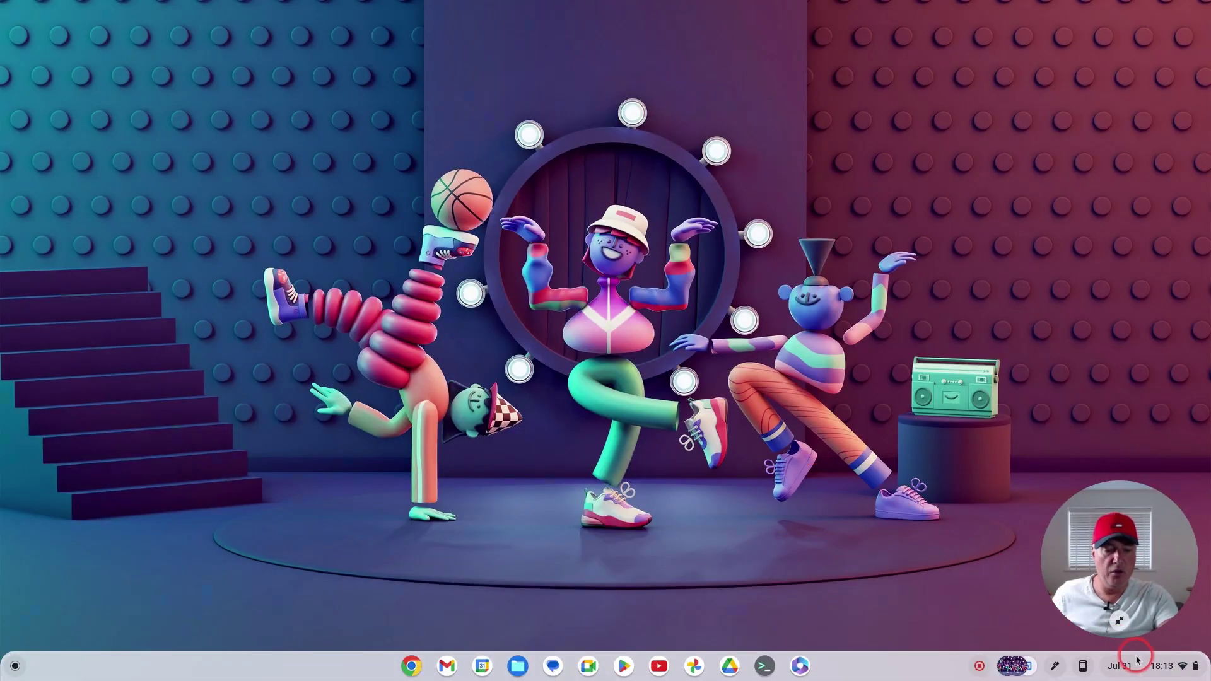
Step: Check the installed ChromeOS version in the system settings, and close the settings window
left_click(1169, 671)
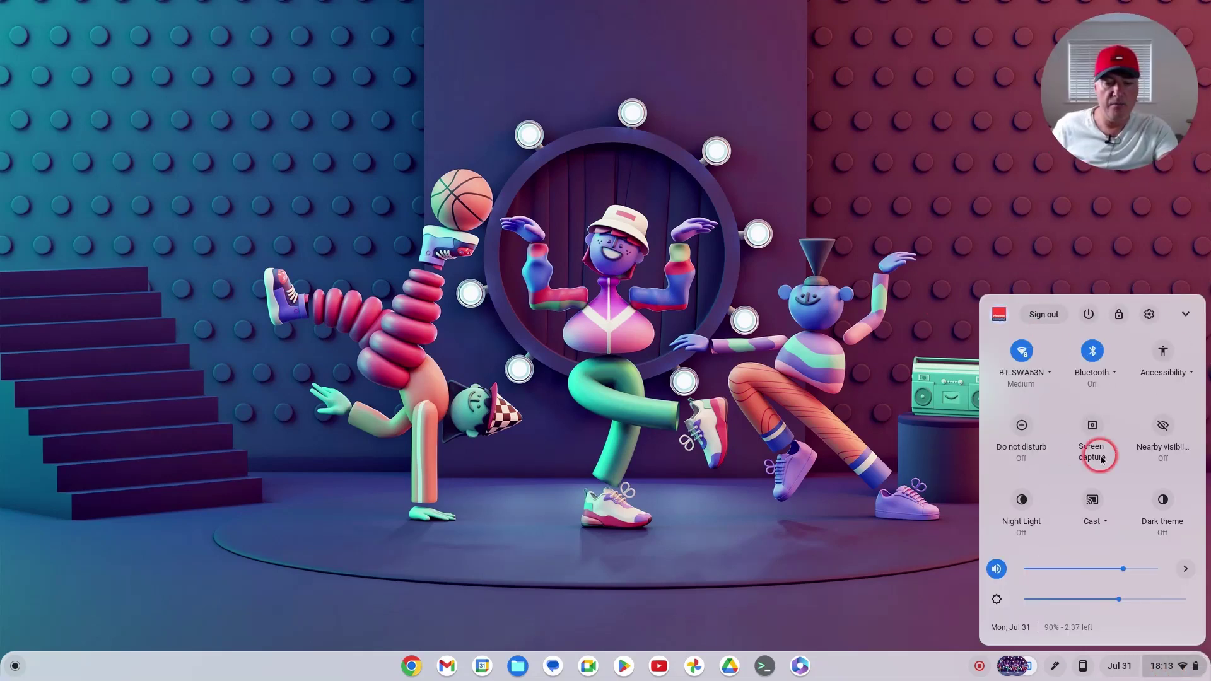
left_click(1149, 316)
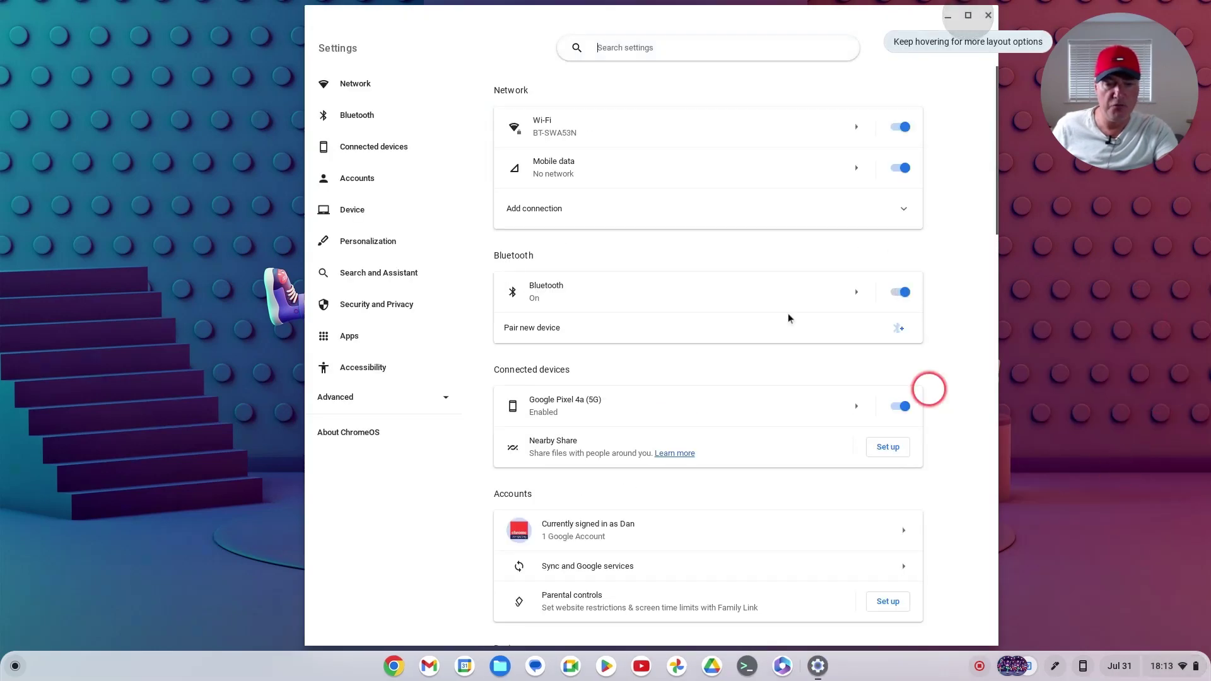
left_click(387, 430)
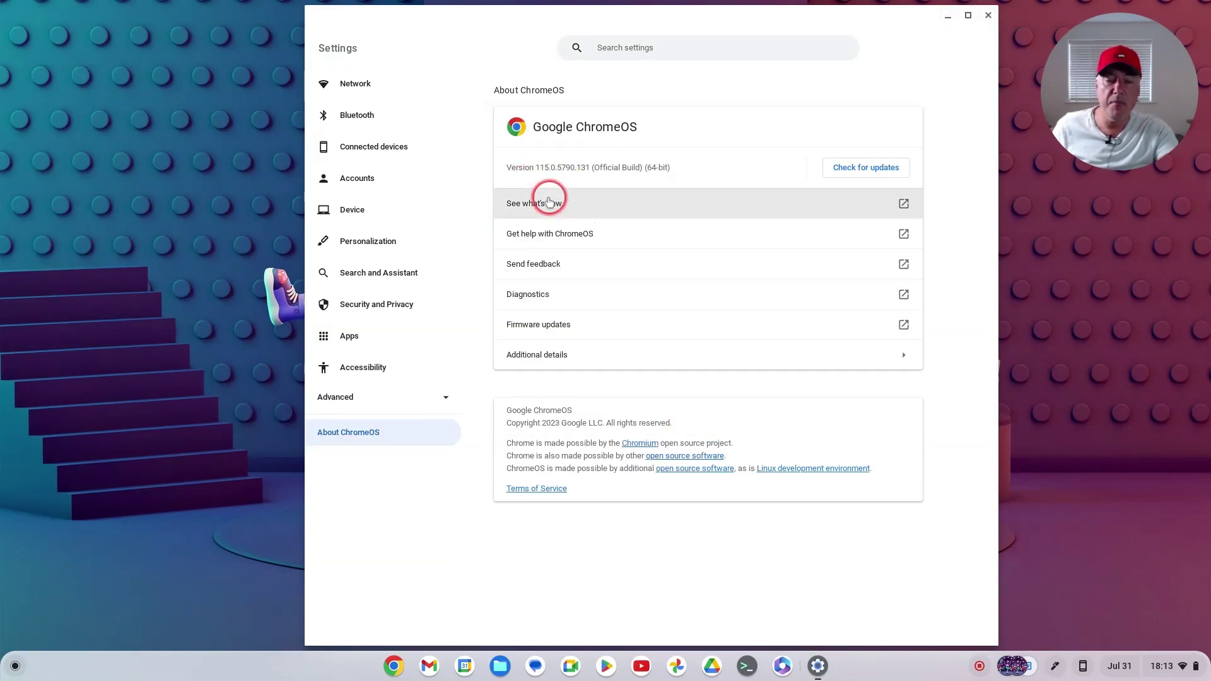
left_click(989, 16)
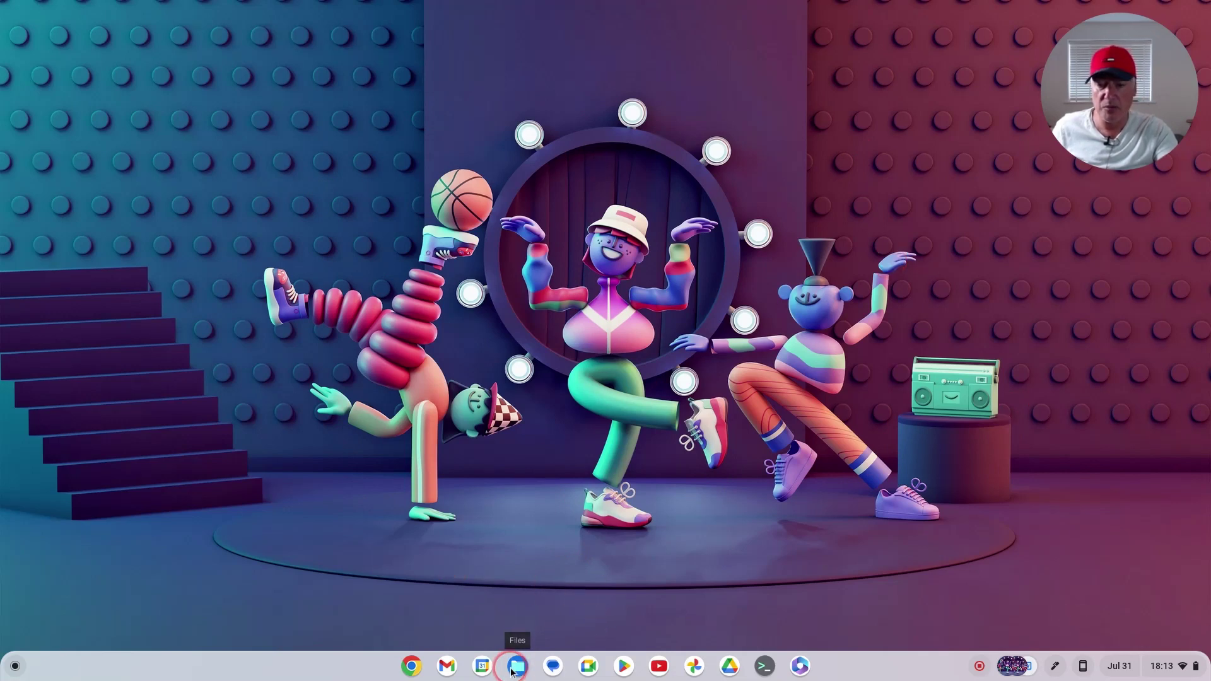
Step: Open Document 2.docx from the Downloads folder with Microsoft 365, selecting Microsoft 365 as the app for Word files
left_click(512, 667)
double_click(238, 108)
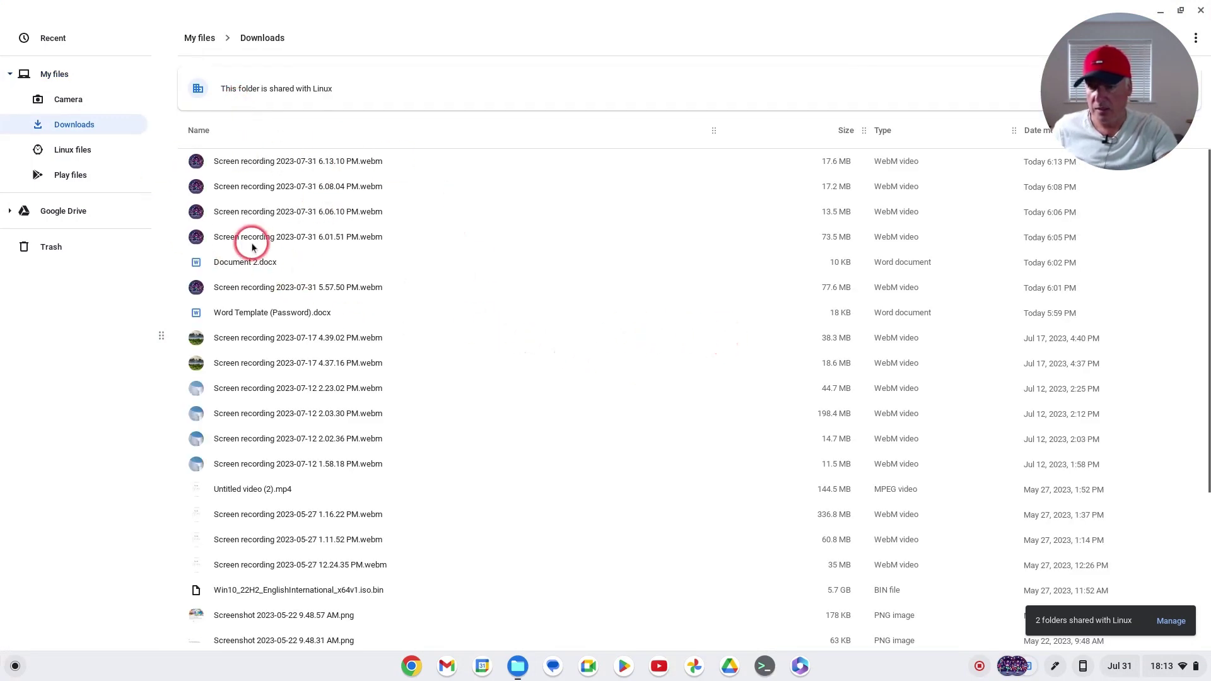
right_click(237, 262)
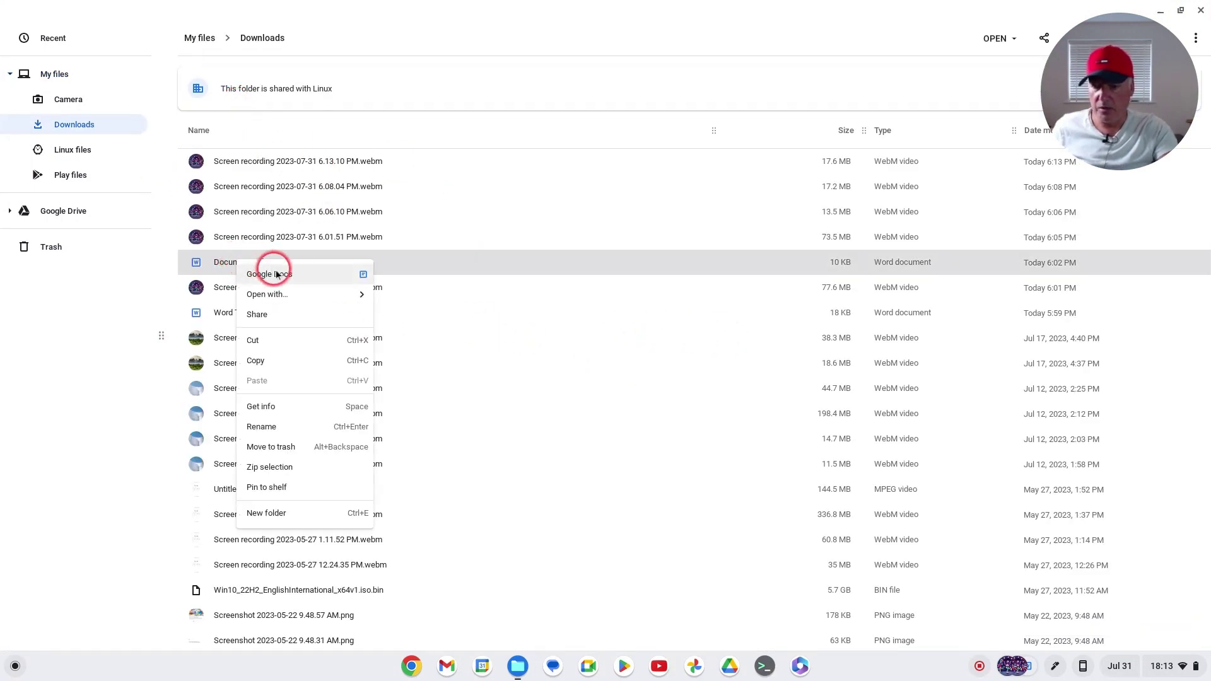
mouse_move(348, 294)
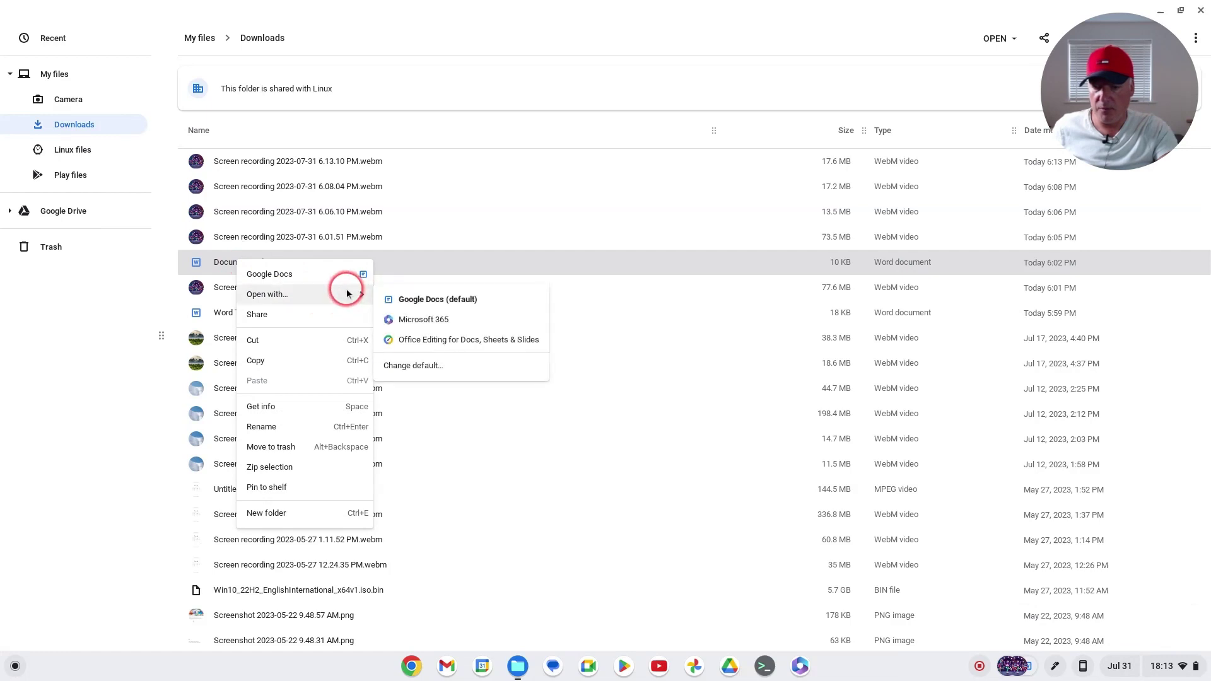
left_click(421, 319)
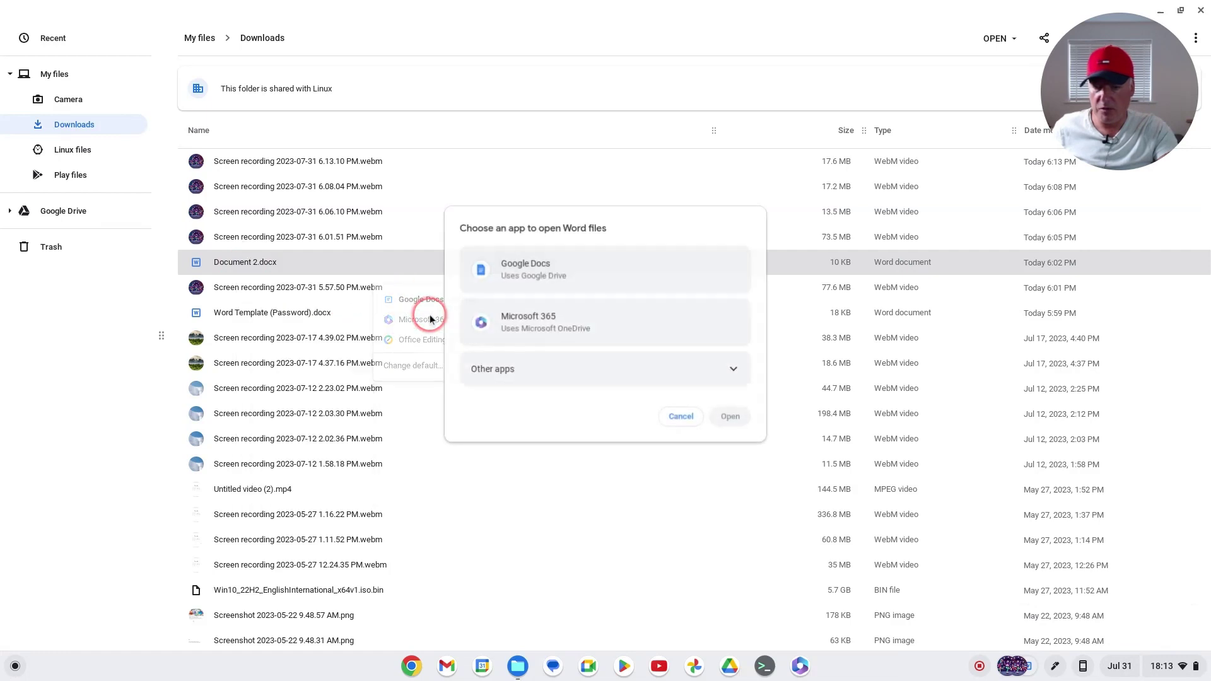
left_click(651, 327)
left_click(732, 419)
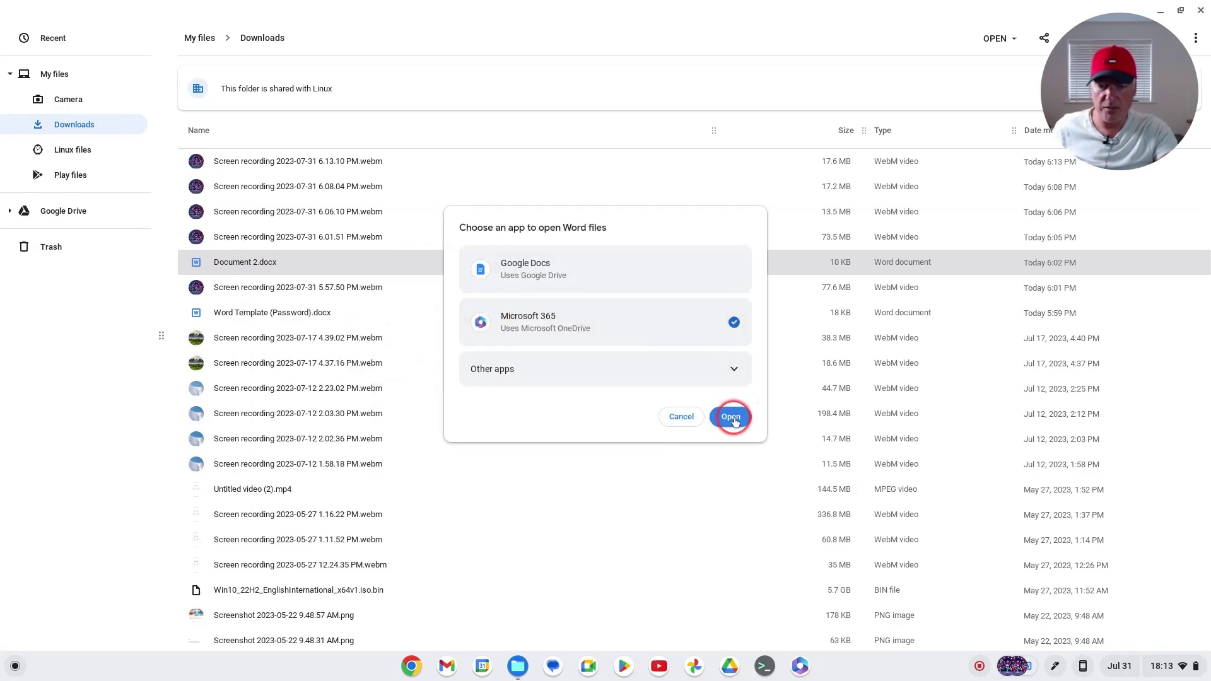
Step: Connect OneDrive using the already signed-in Microsoft account, accept the requested permissions, and finish the Microsoft 365 setup
left_click(728, 455)
left_click(727, 468)
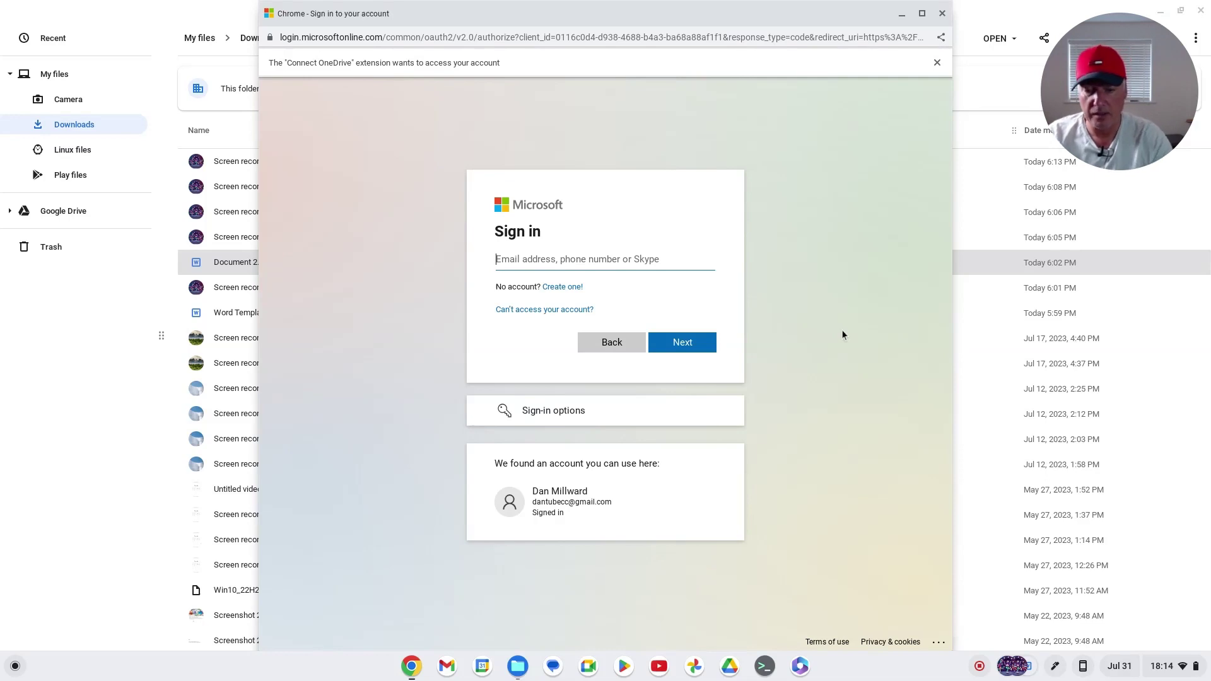
left_click(564, 516)
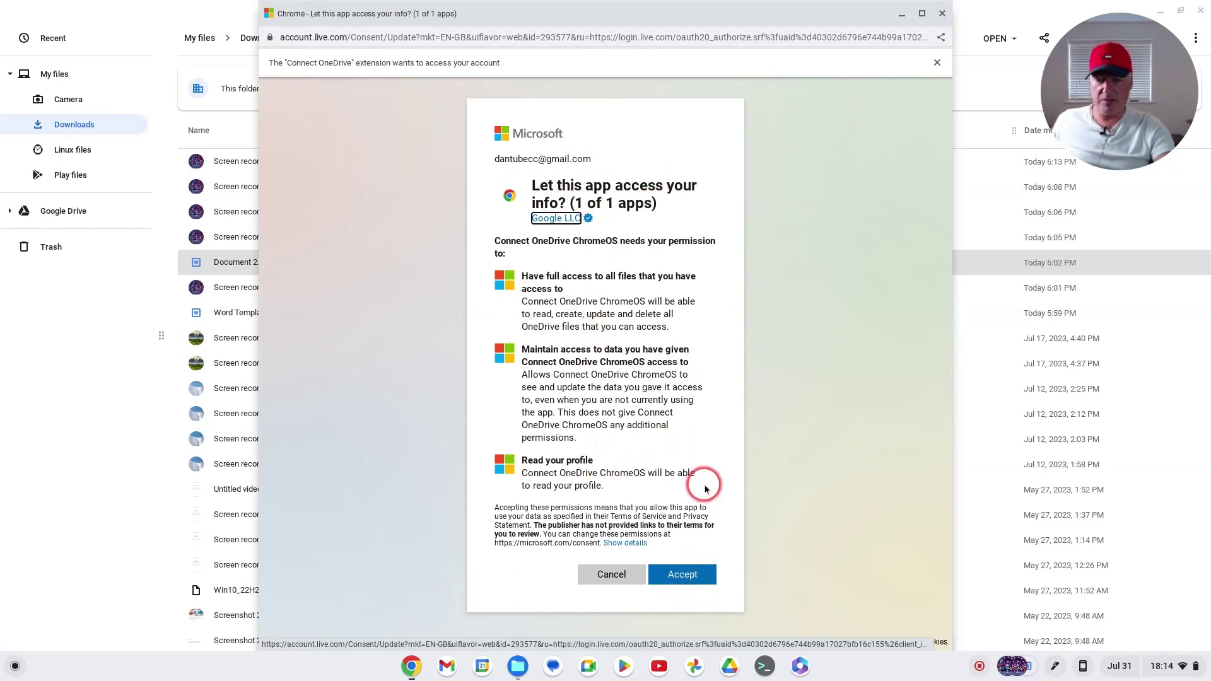
left_click(688, 576)
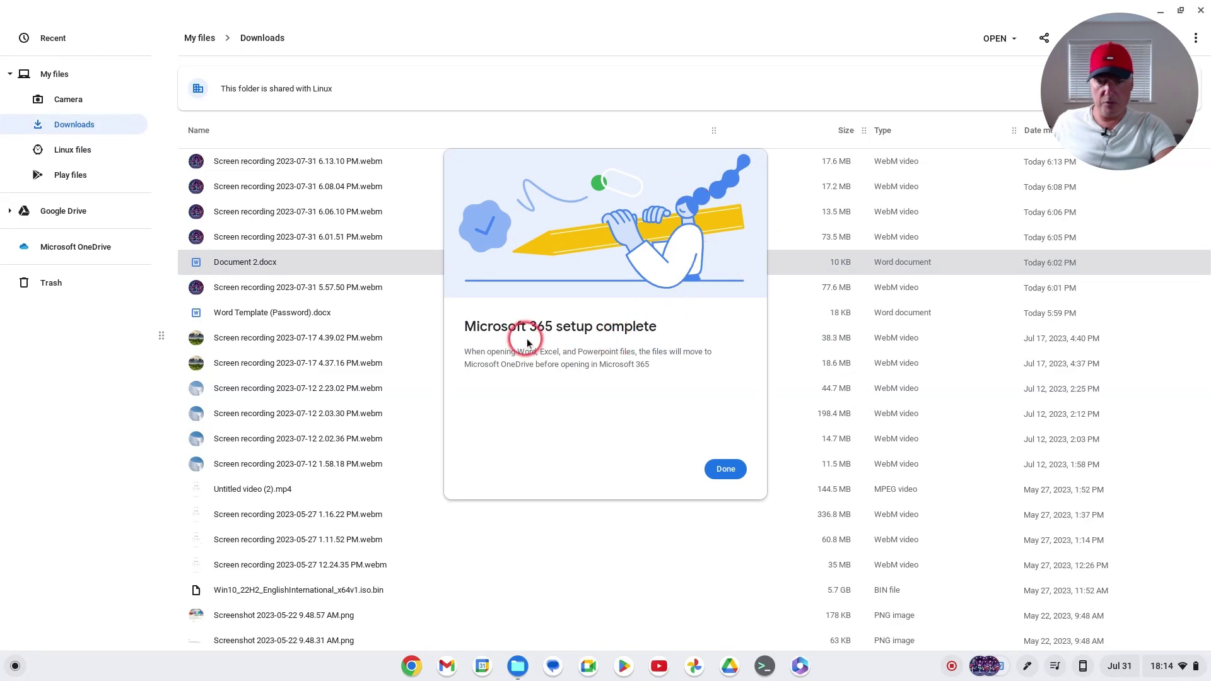
left_click(725, 470)
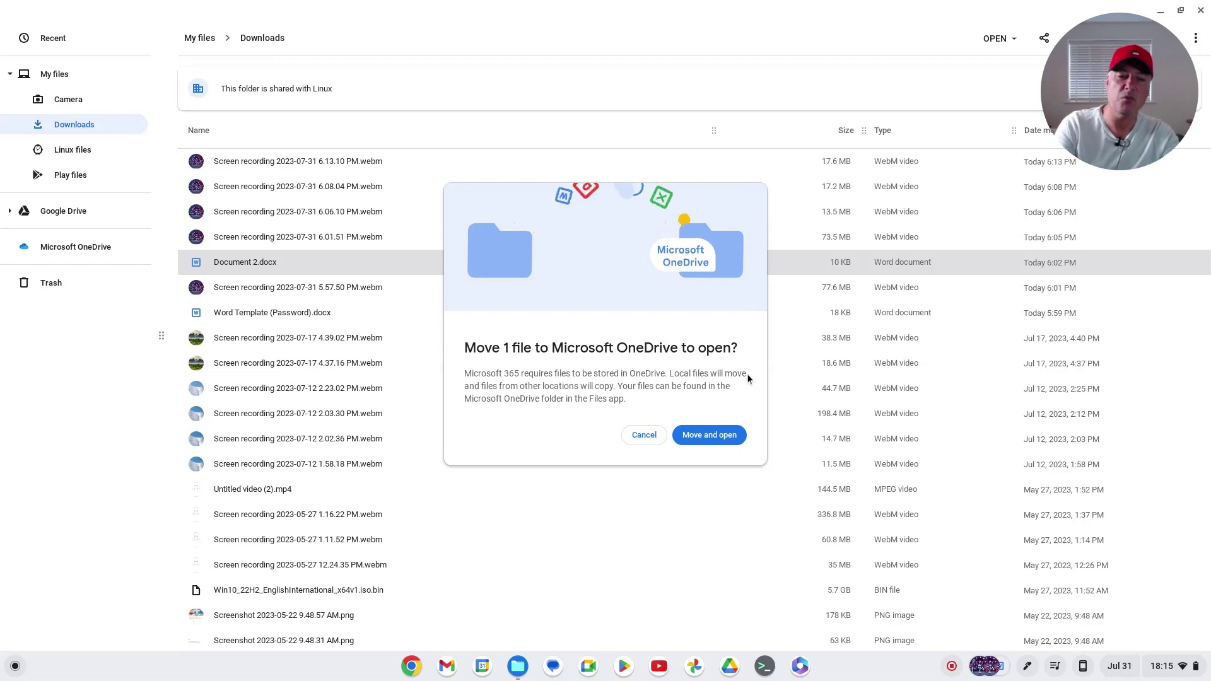
Step: Move Document 2.docx to Microsoft OneDrive and open it in Word, and close the document, the notification and the Files window
left_click(707, 435)
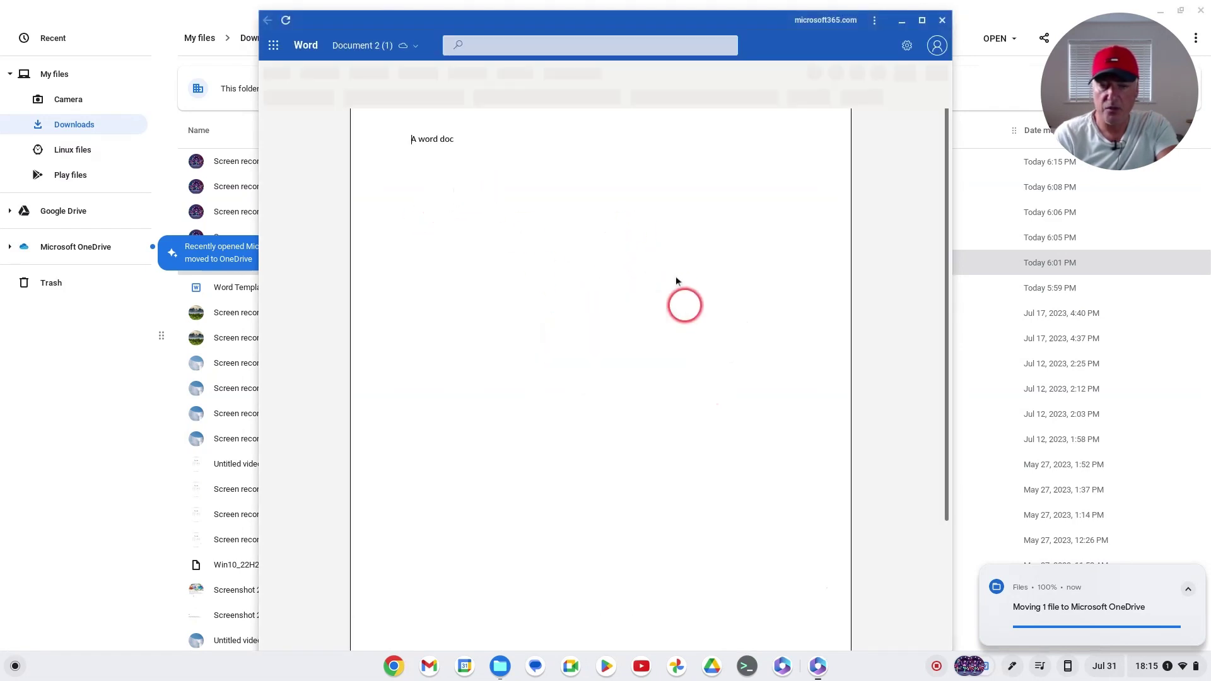
left_click(942, 19)
mouse_move(1197, 558)
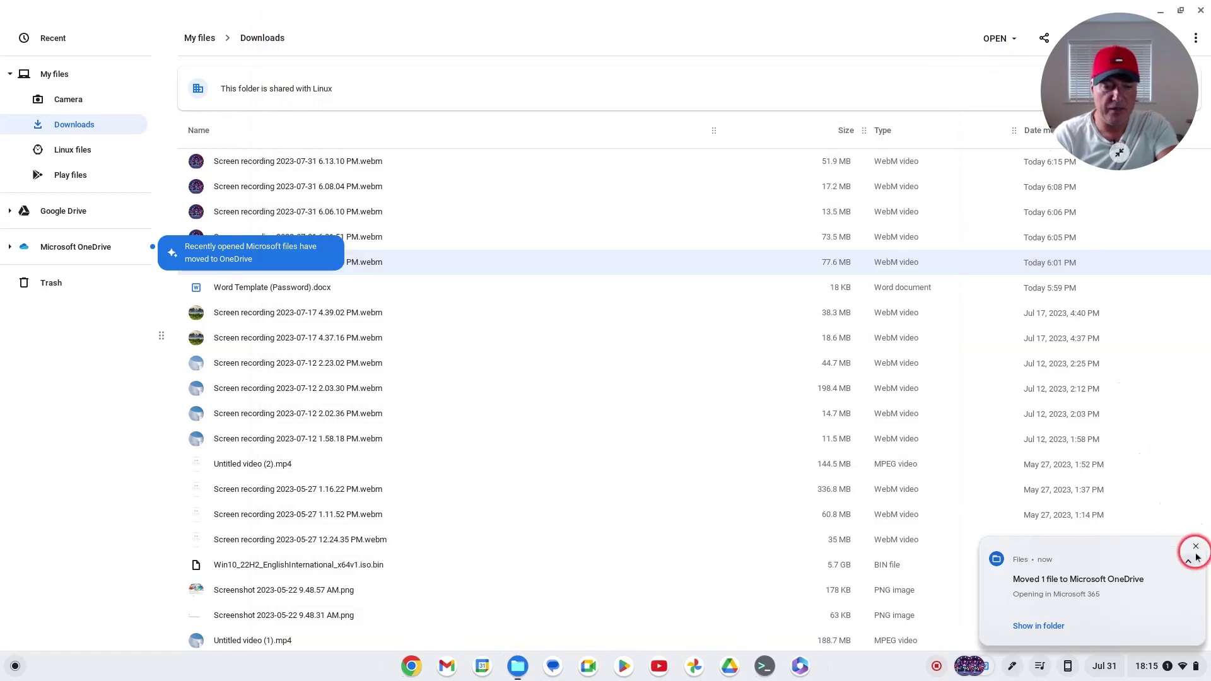
left_click(1195, 547)
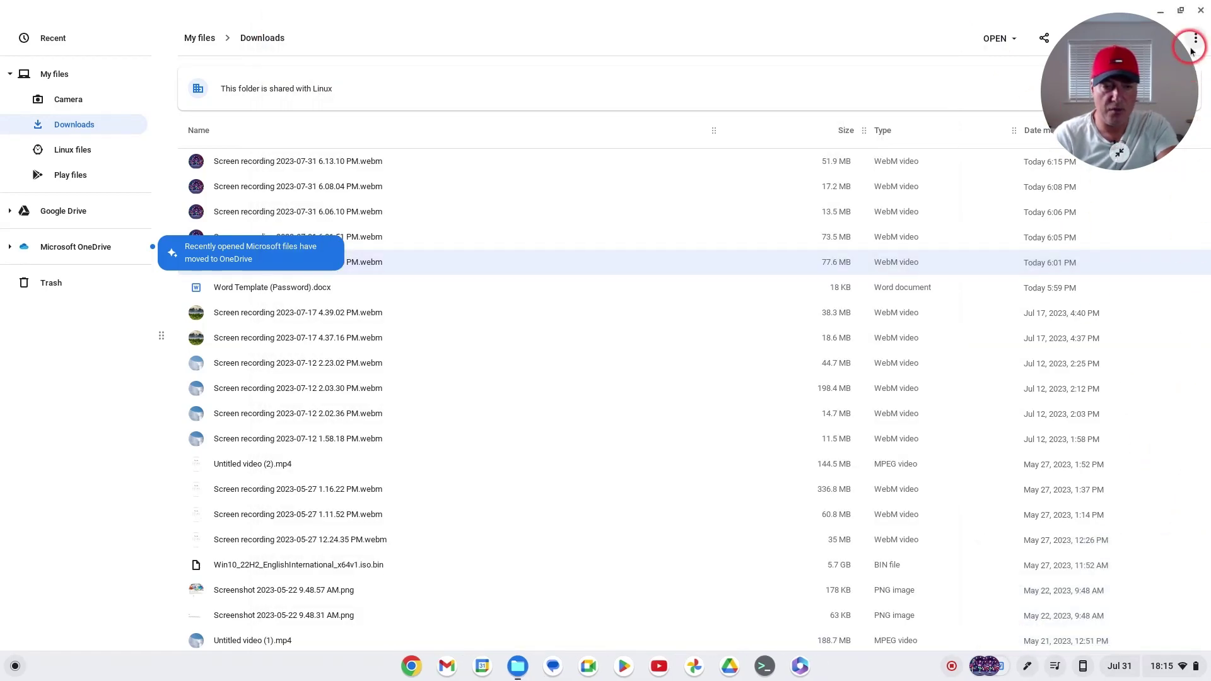
left_click(1200, 11)
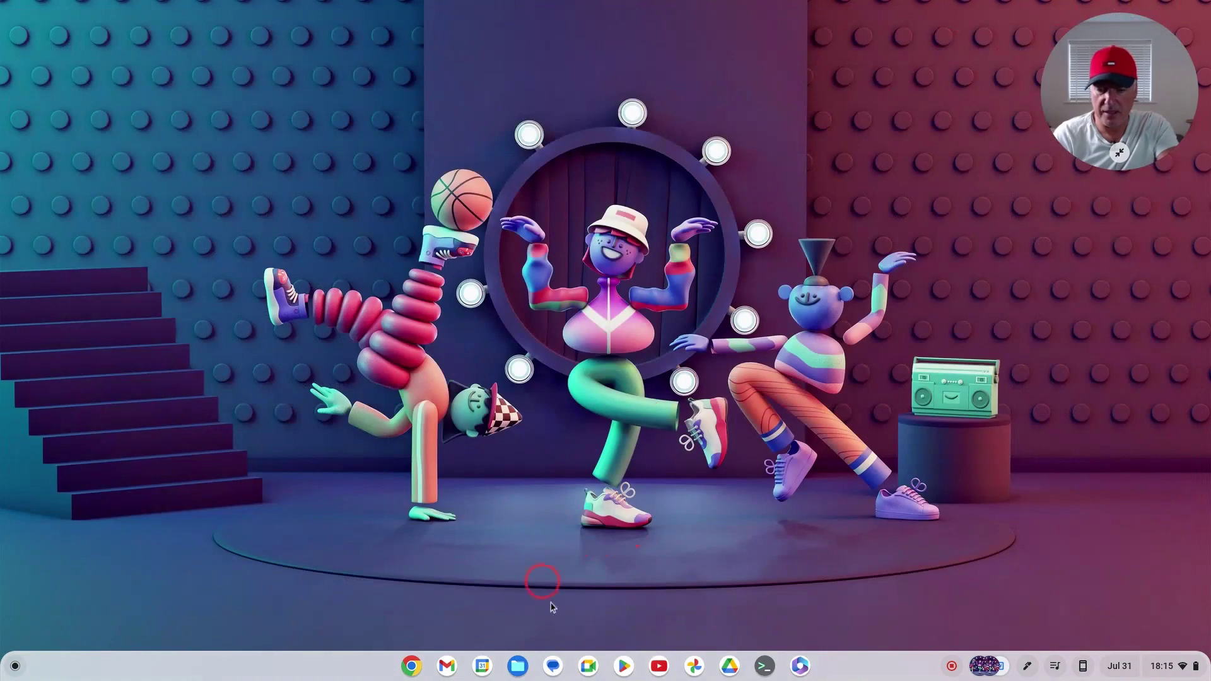
Step: Browse the Google Drive and Microsoft OneDrive contents in Files, and inspect the available actions for Document 2.docx in OneDrive
left_click(518, 664)
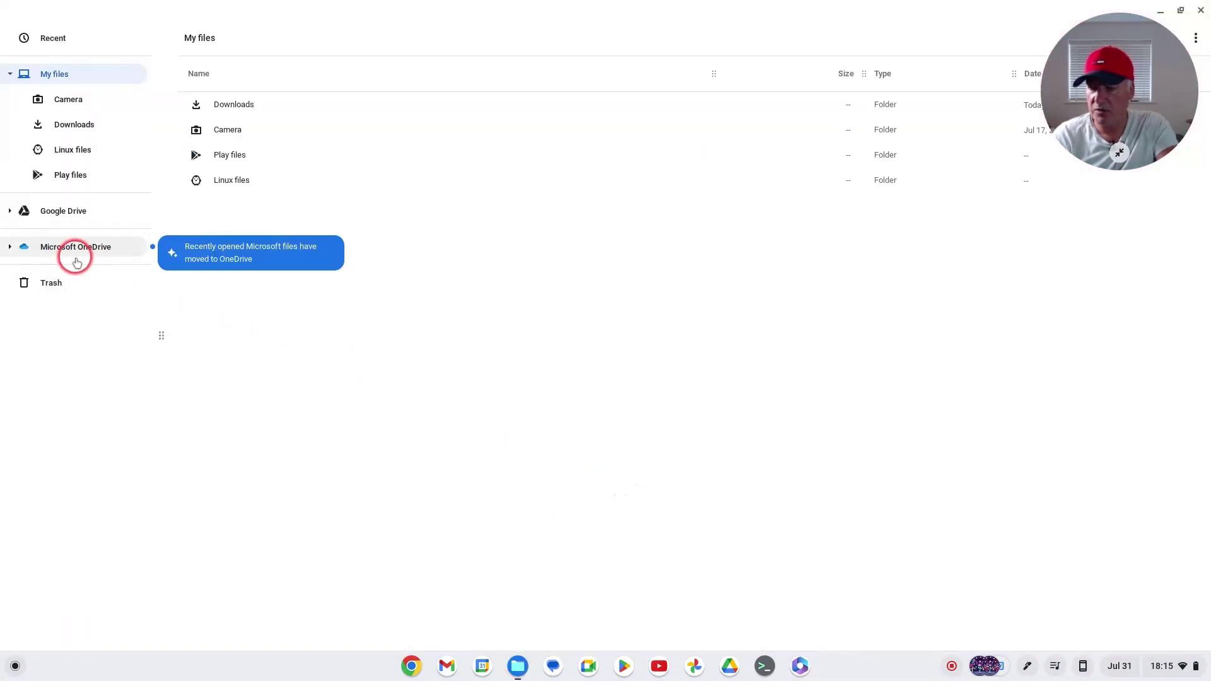
left_click(74, 210)
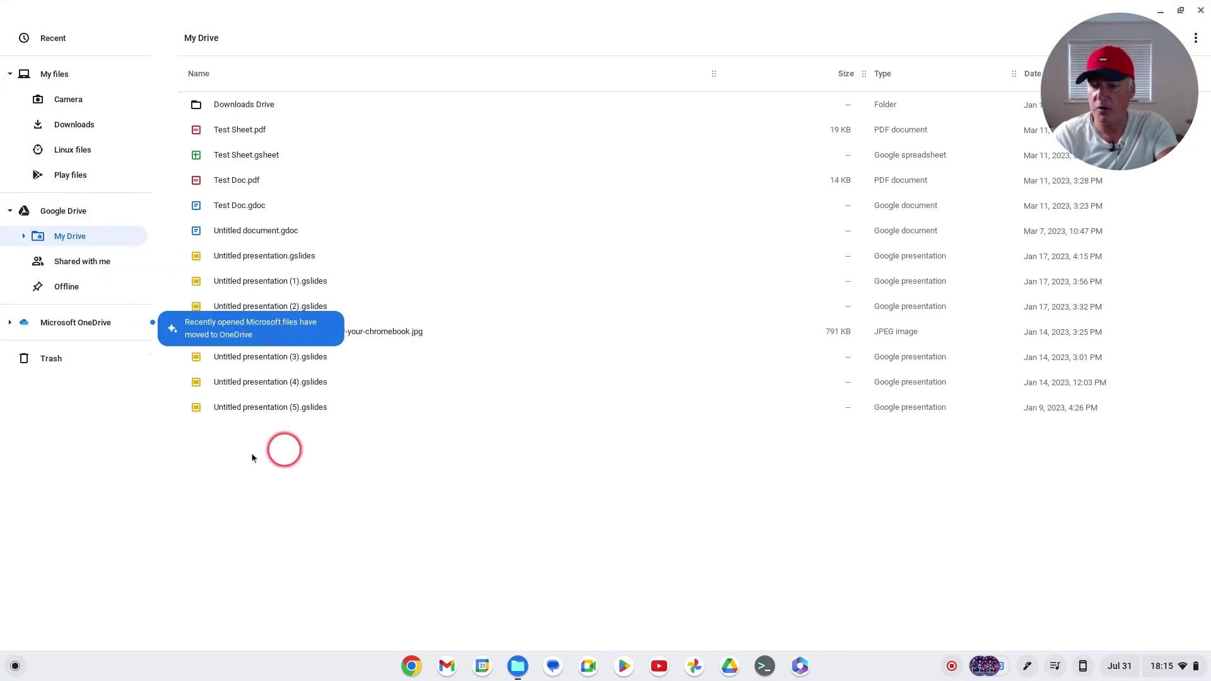
left_click(85, 323)
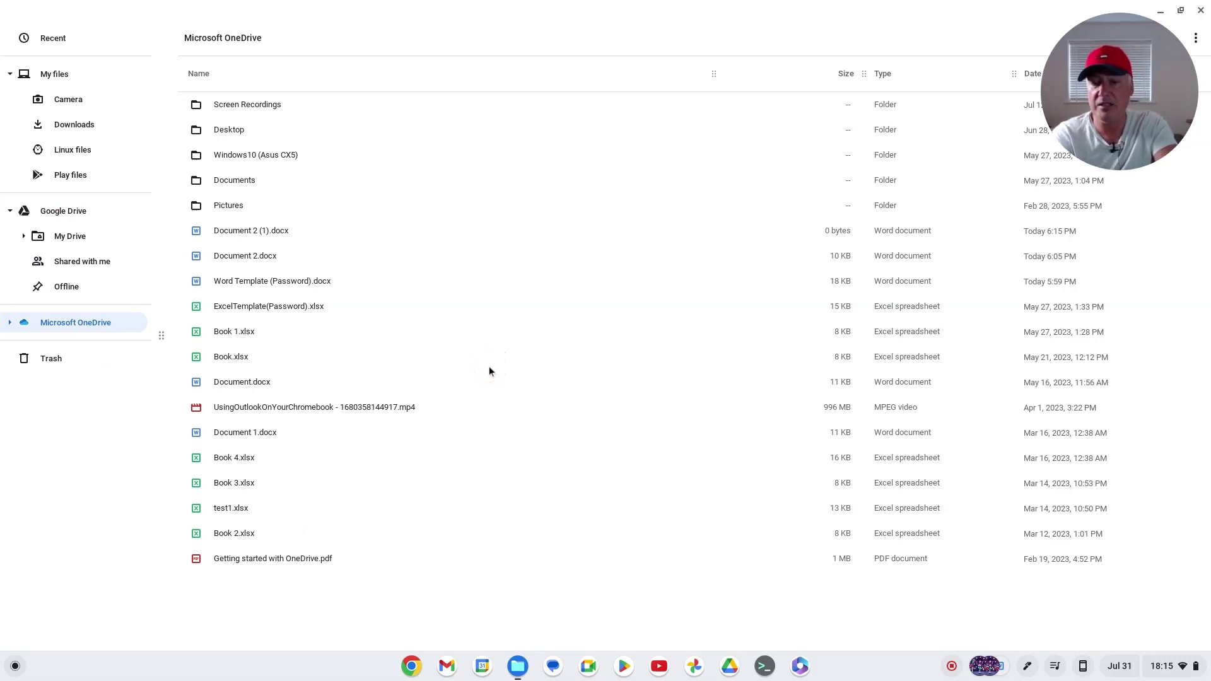
left_click(244, 259)
right_click(243, 258)
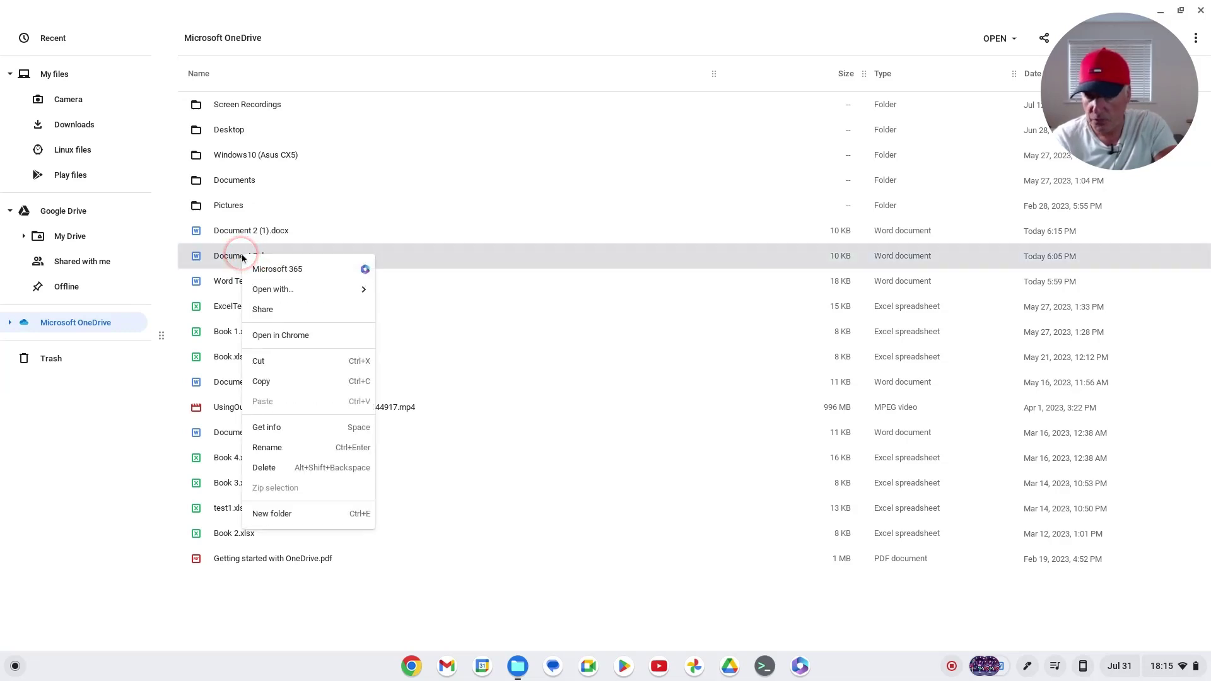
left_click(229, 252)
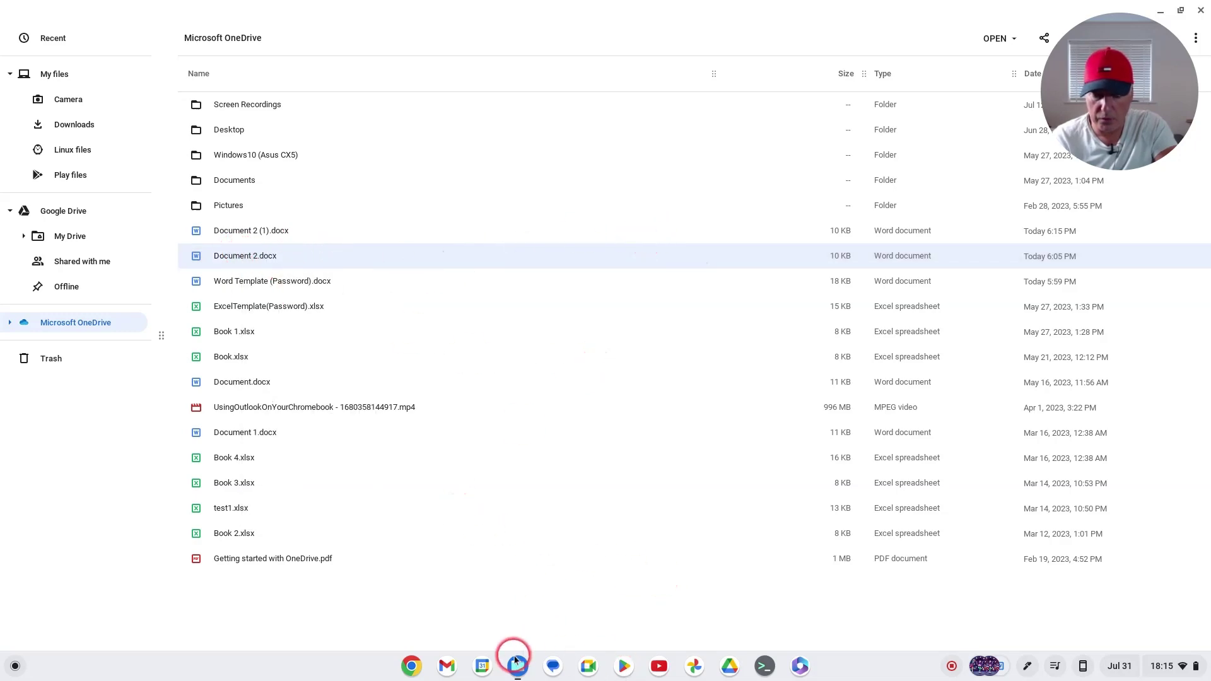
Step: Open OneDrive on the web from the Microsoft 365 app, download Document 2.docx, and close the browser window
left_click(800, 666)
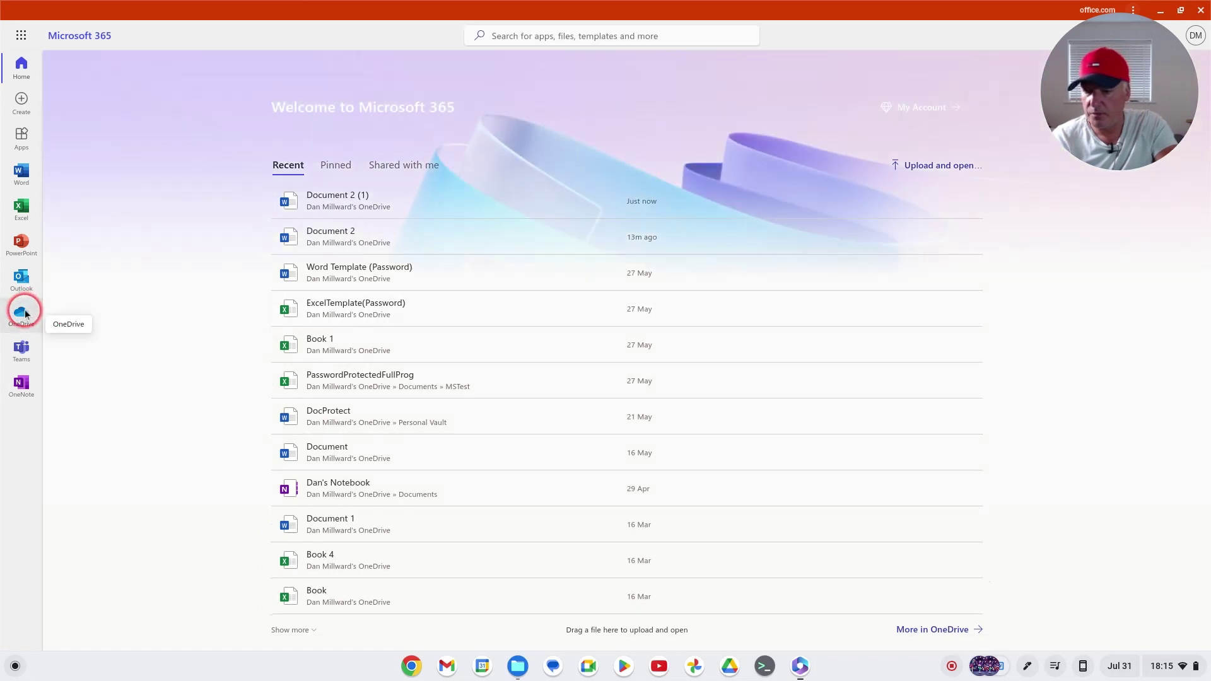
left_click(23, 310)
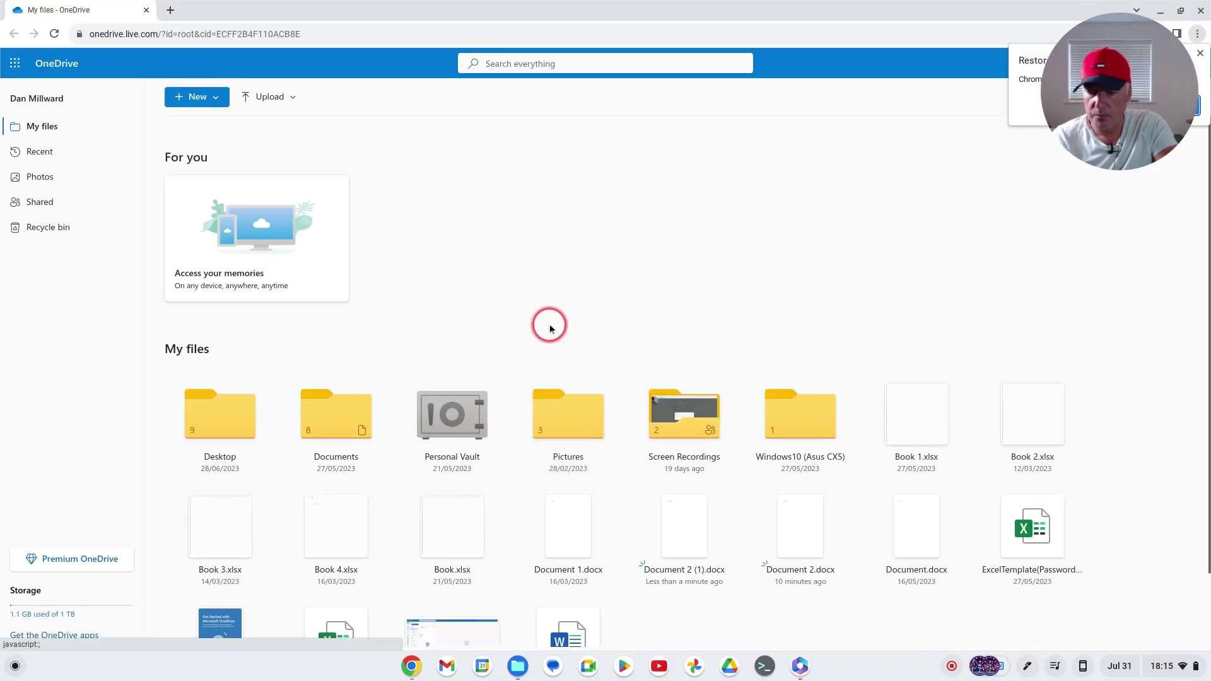
scroll(555, 328, "down", 1)
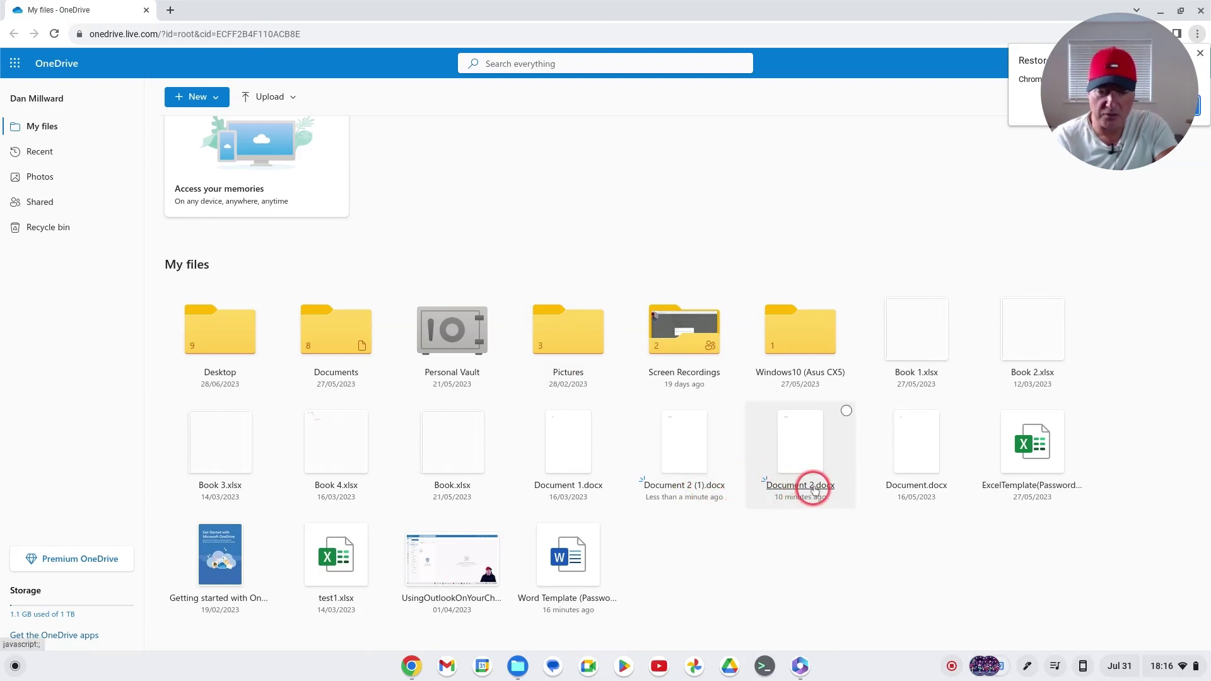
right_click(797, 437)
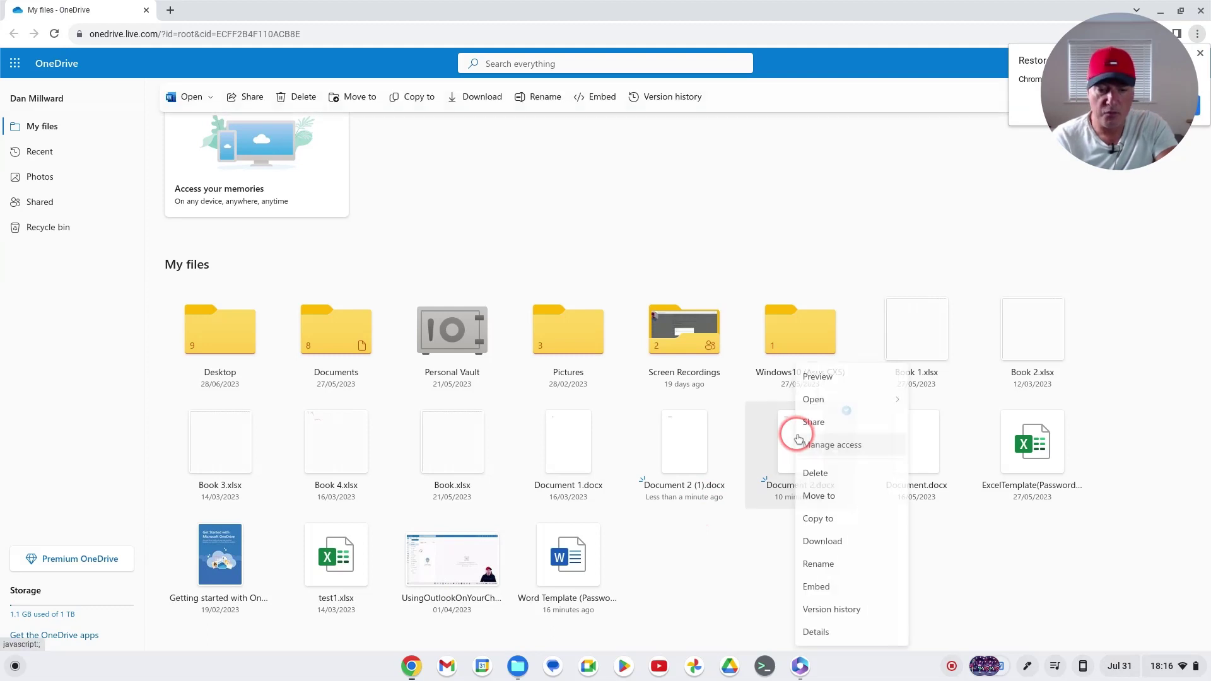
left_click(839, 540)
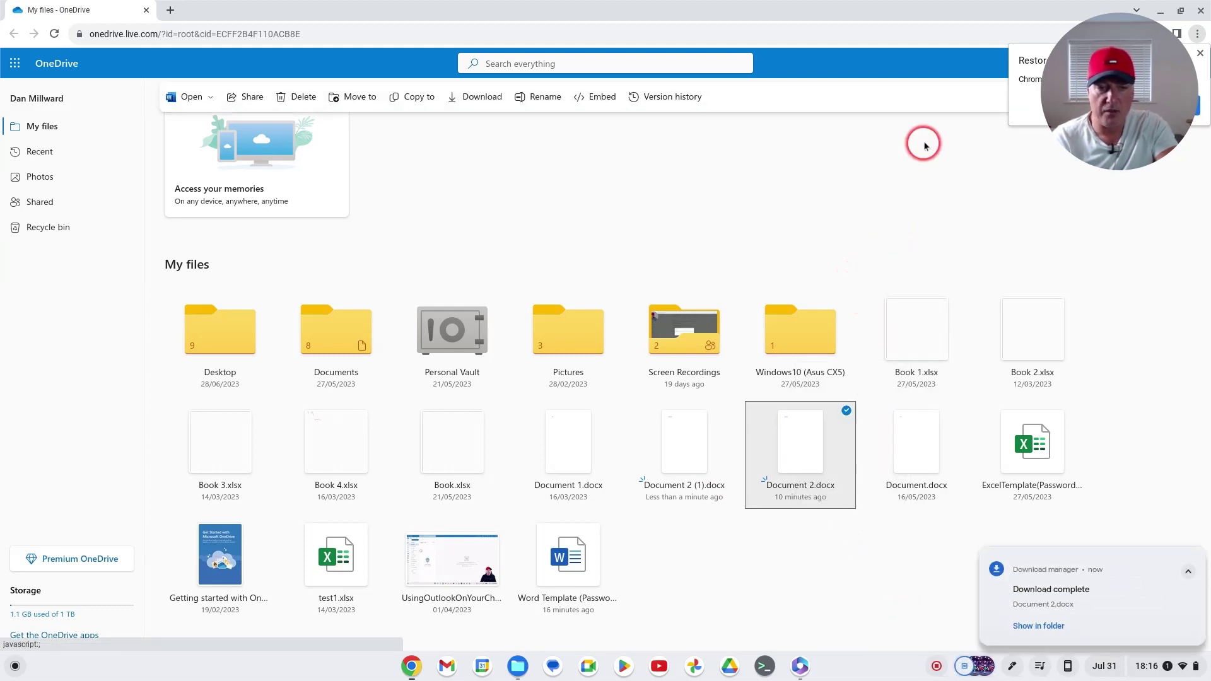
left_click(1200, 10)
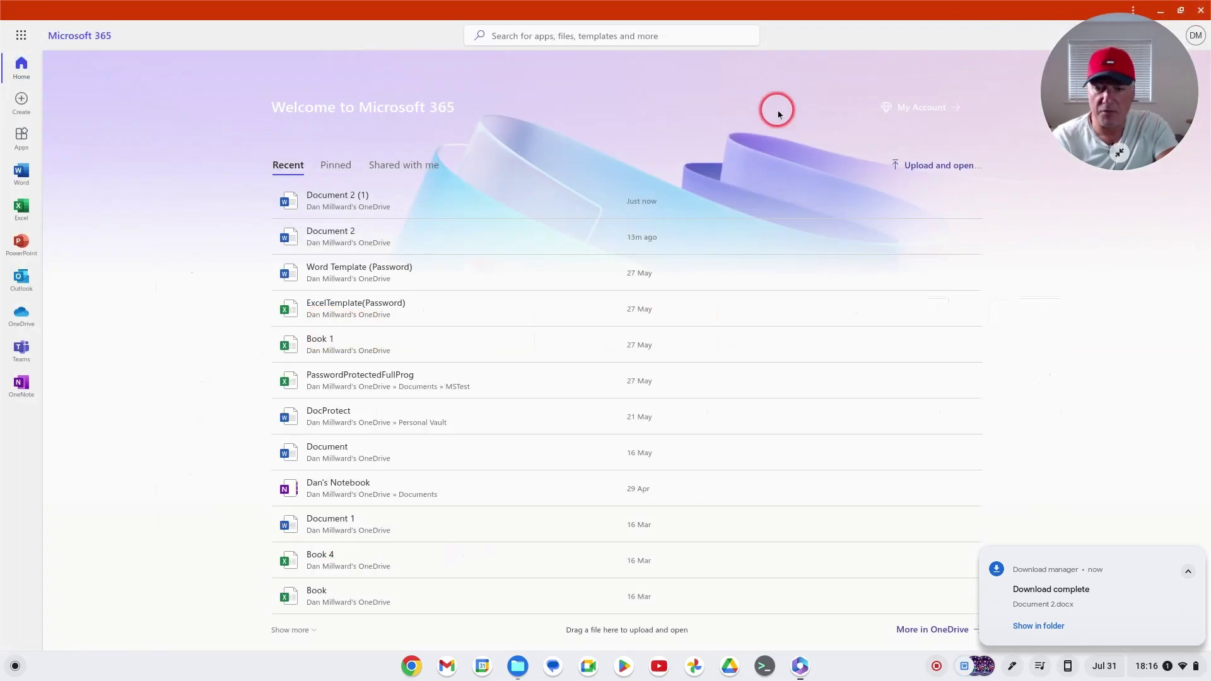
Step: Check which default apps are offered for the downloaded Document 2.docx in Downloads, and leave the default app selection
left_click(518, 666)
left_click(82, 124)
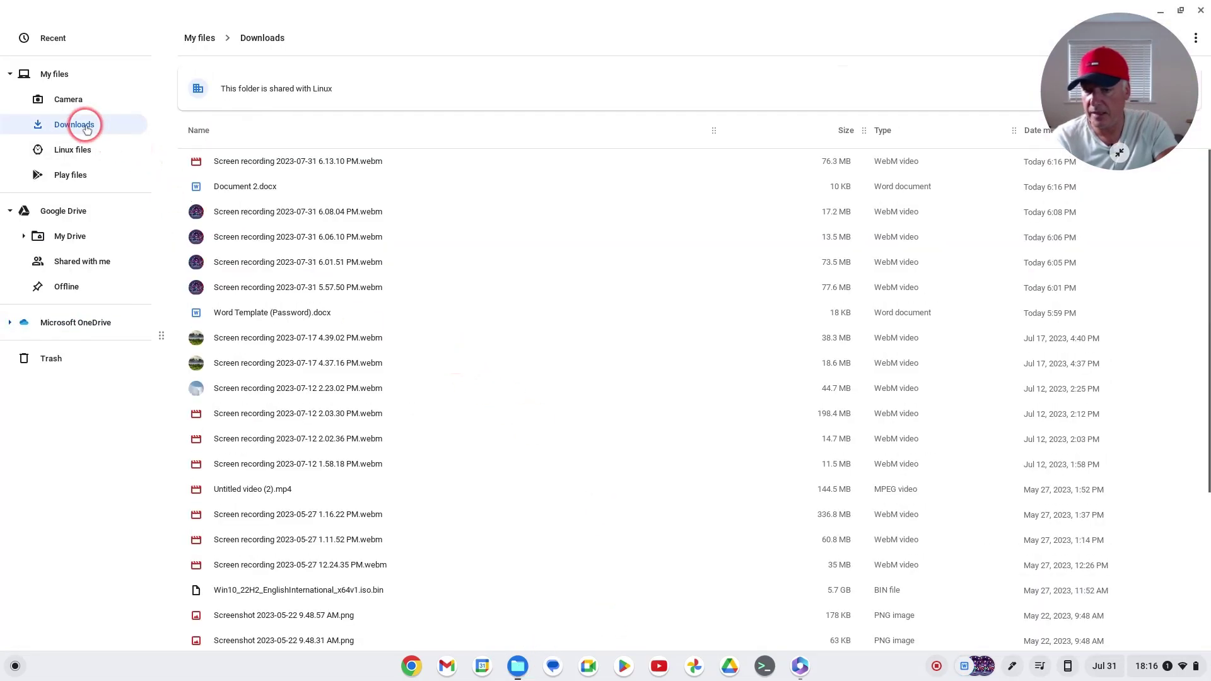
right_click(245, 189)
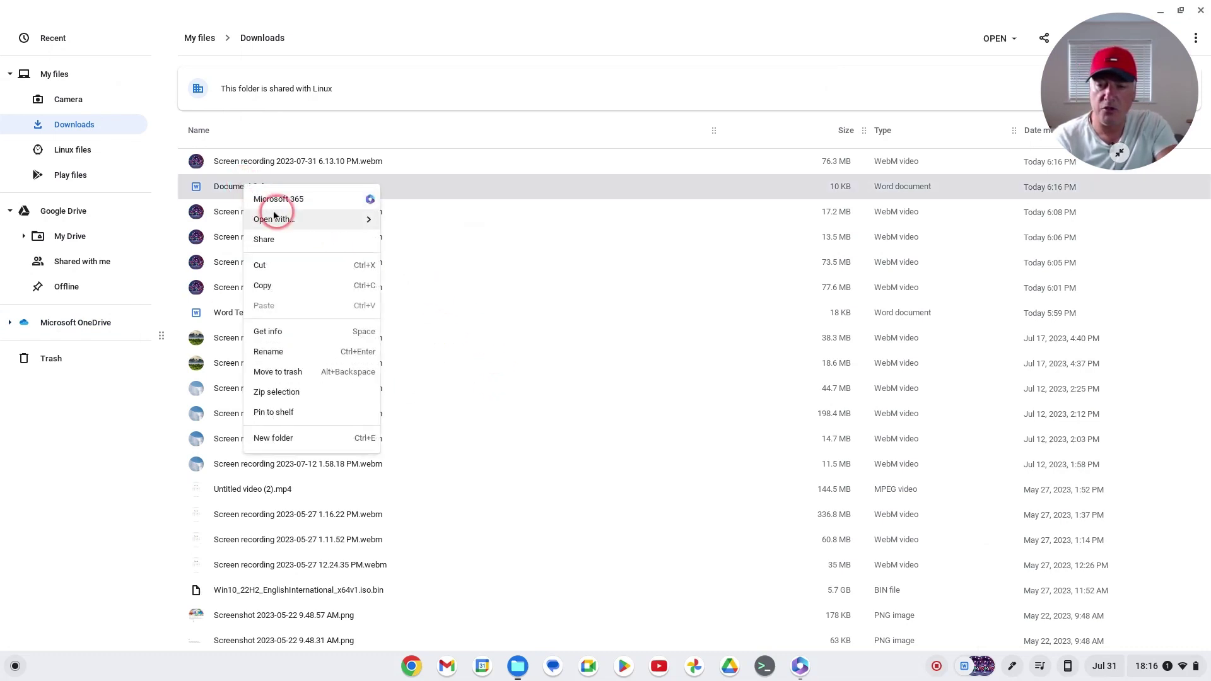
mouse_move(372, 217)
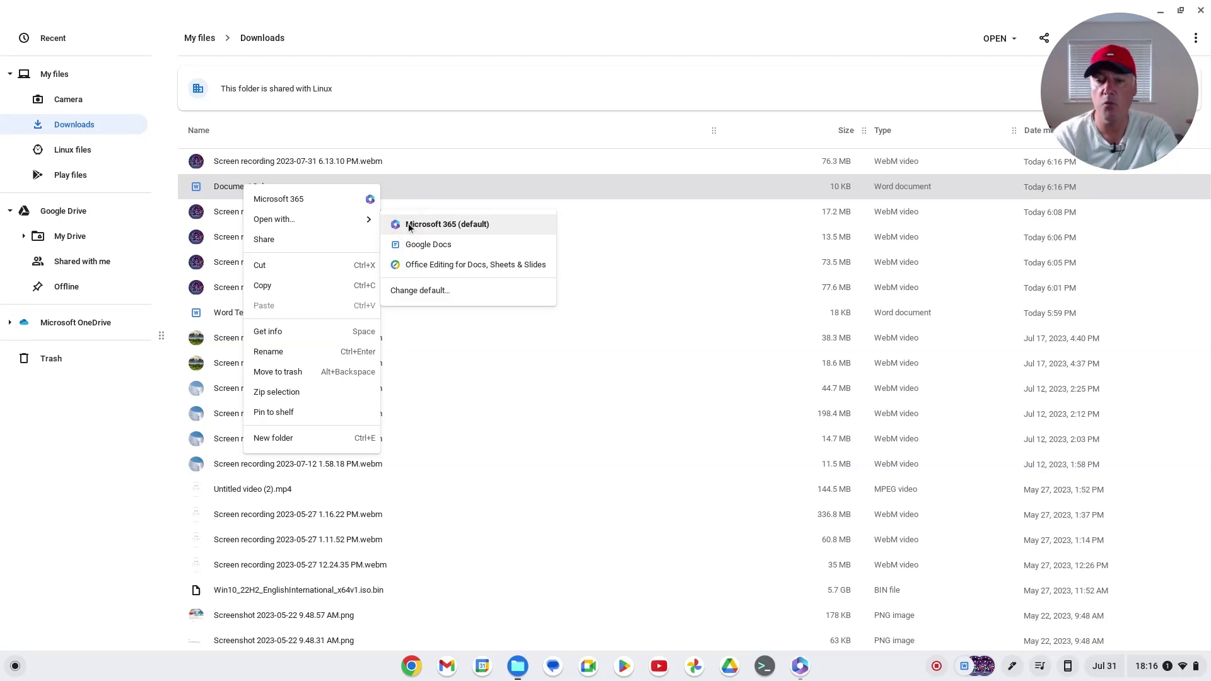
left_click(514, 137)
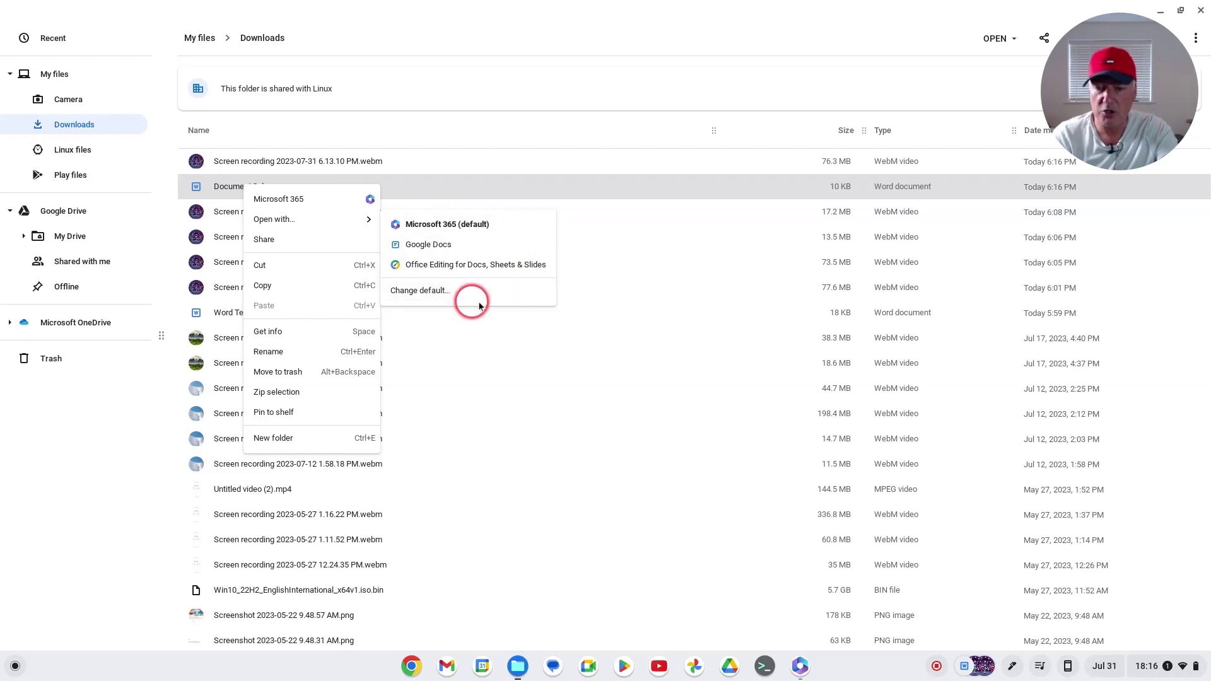
left_click(448, 294)
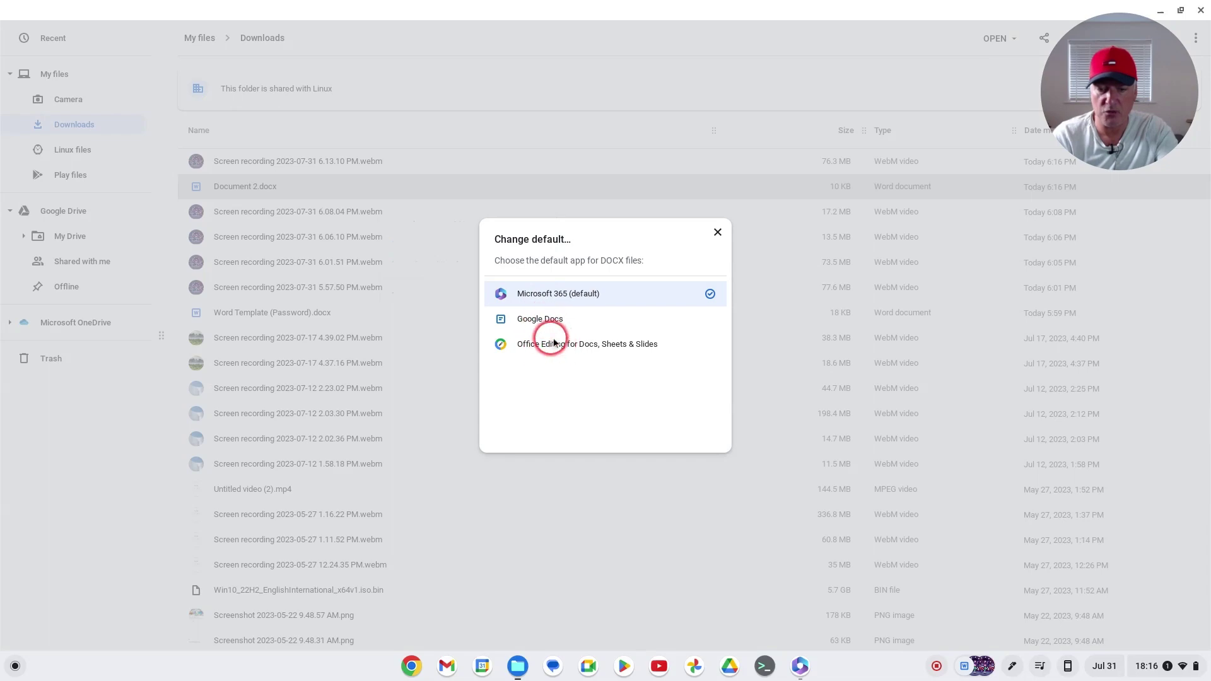
left_click(714, 234)
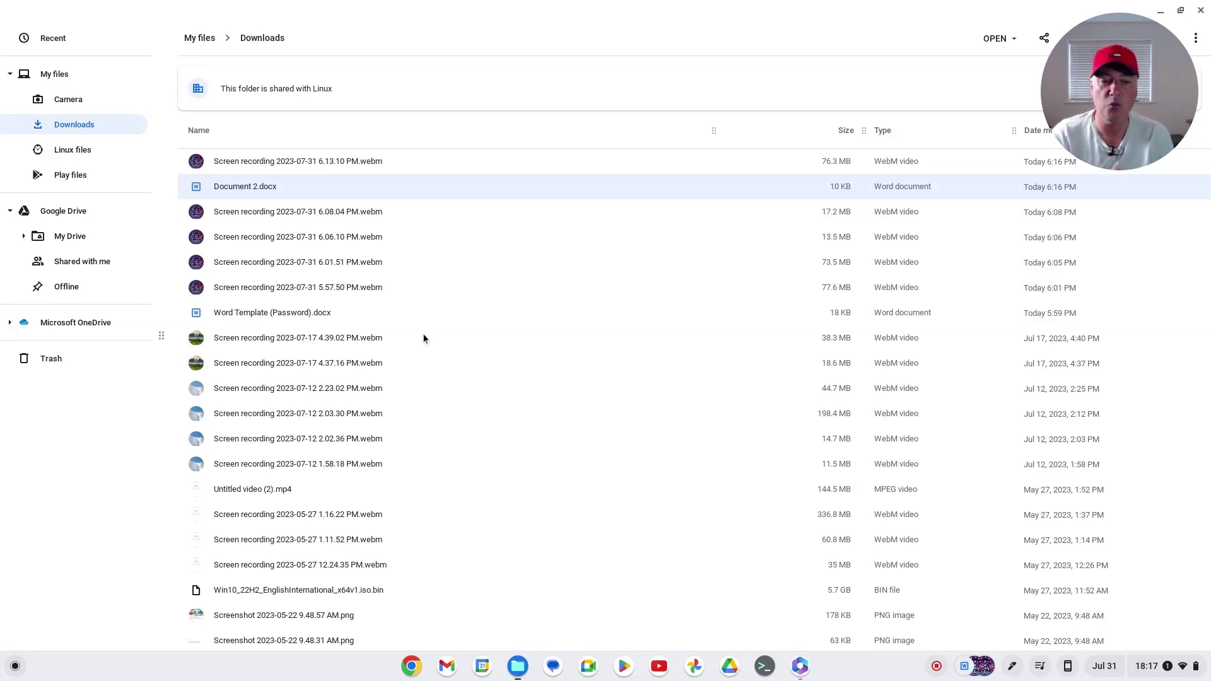
Step: Open the downloaded Document 2.docx by moving it to OneDrive, close Word, and minimize the Files and Microsoft 365 windows
double_click(244, 190)
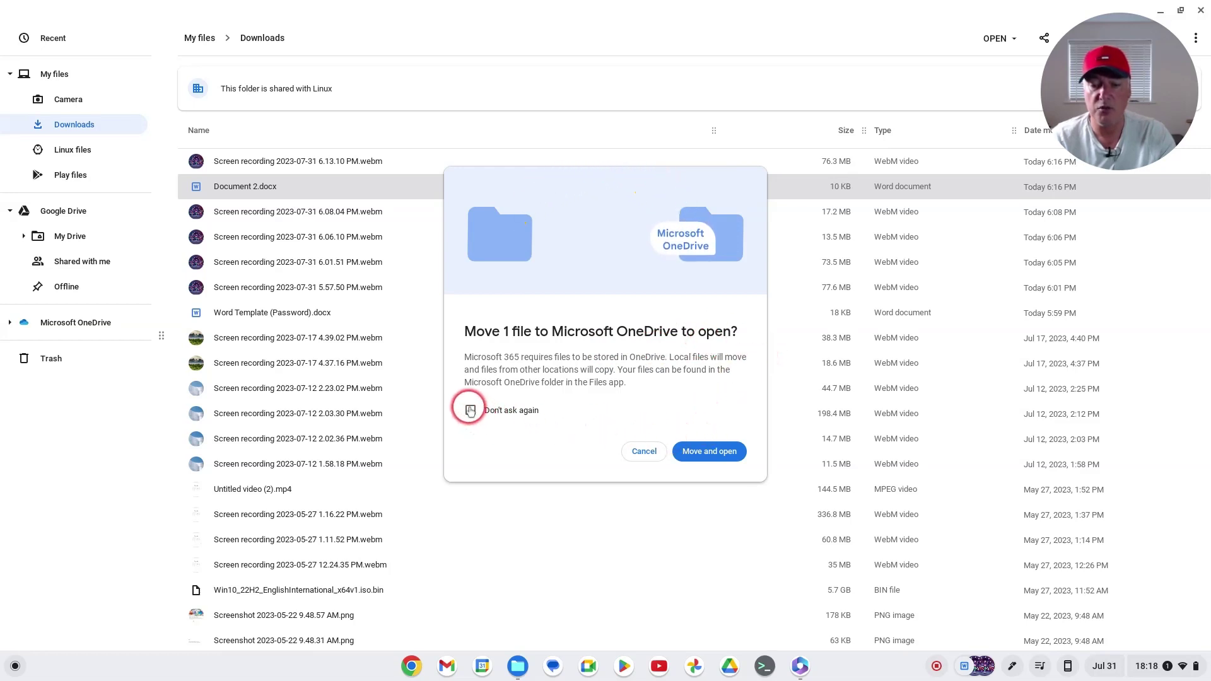
left_click(720, 451)
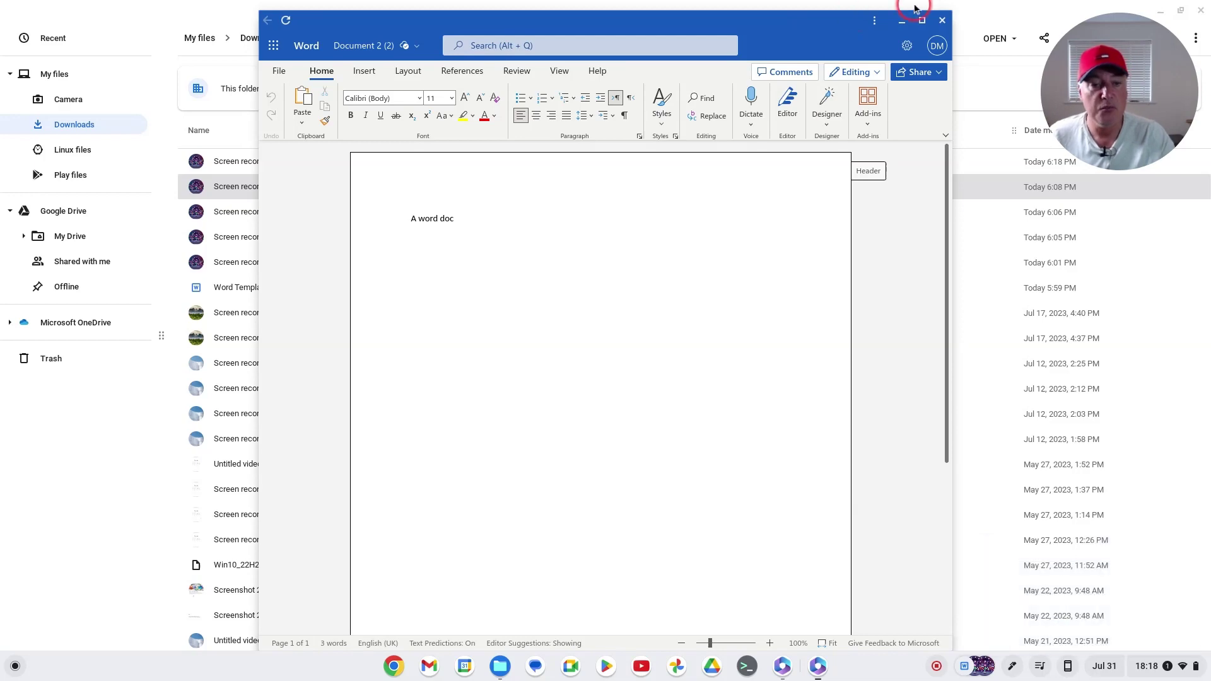
left_click(940, 20)
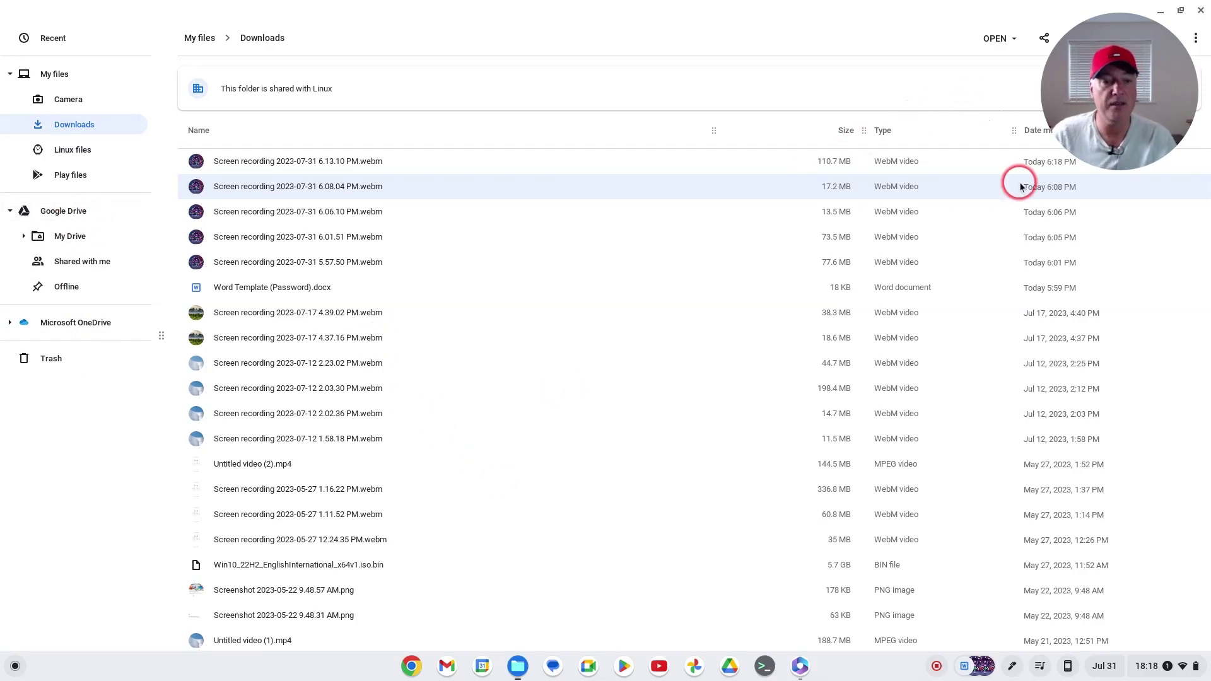
left_click(1160, 13)
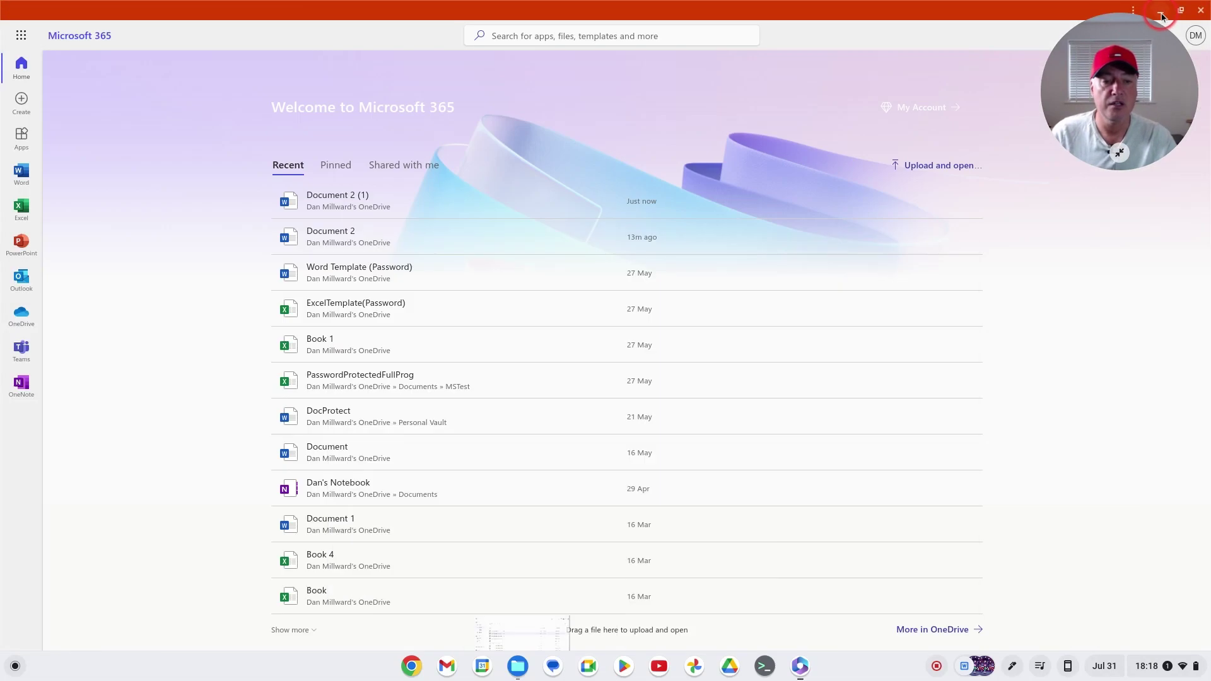
left_click(1161, 13)
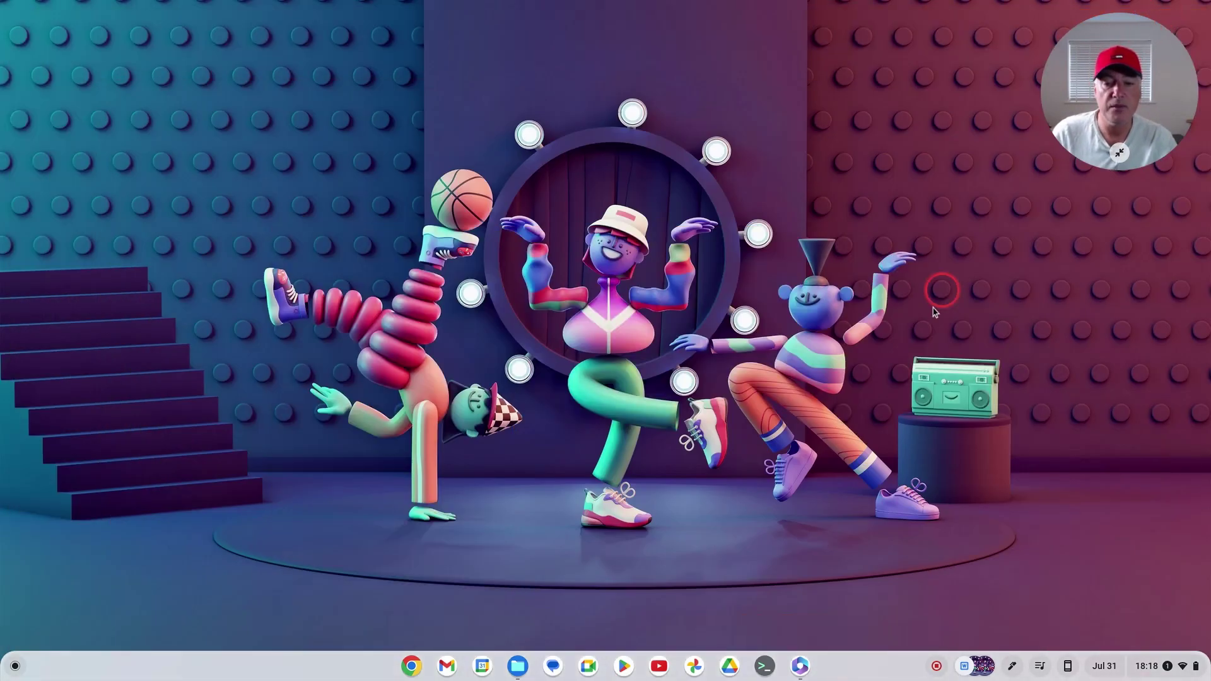